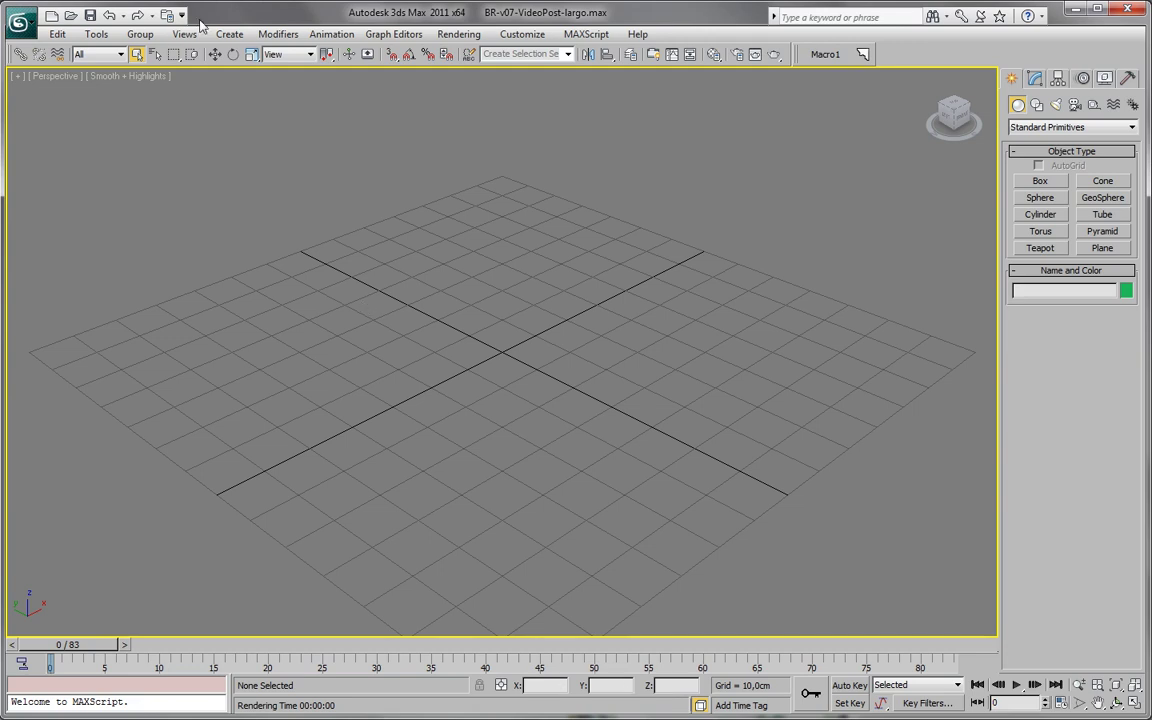
Check the old brazo robotico AVI and MP4 files in 03-Proceso, then send both to the Recycle Bin.
key("alt+Tab")
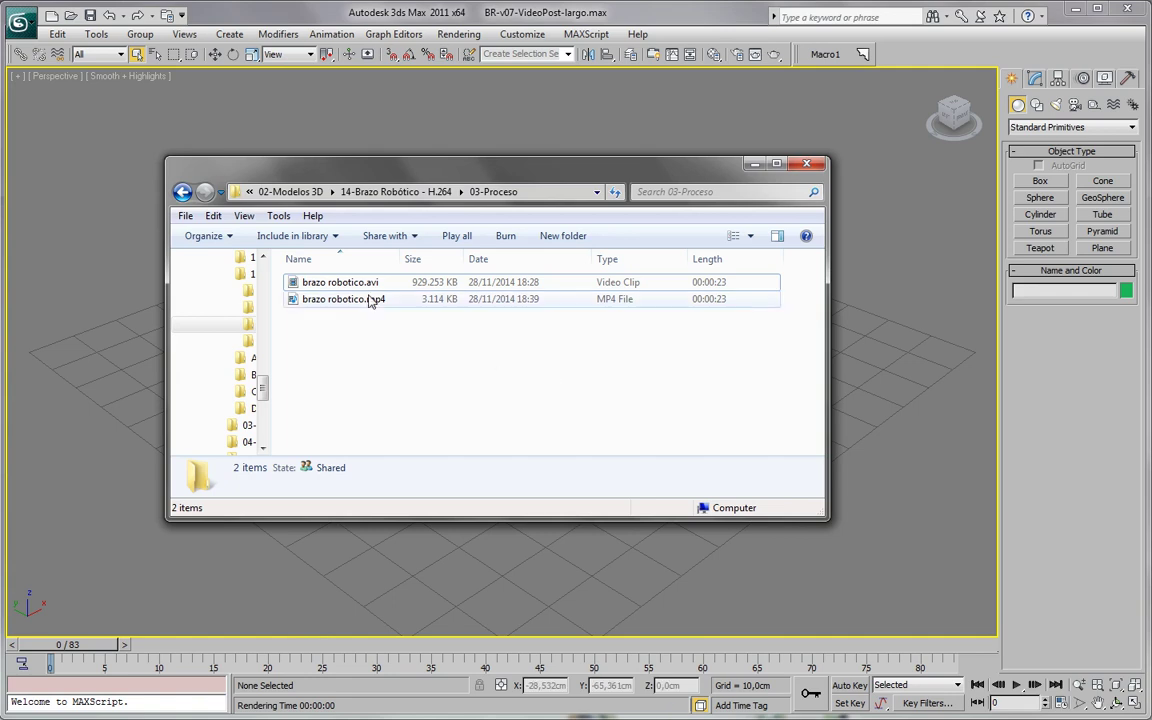
left_click(337, 284)
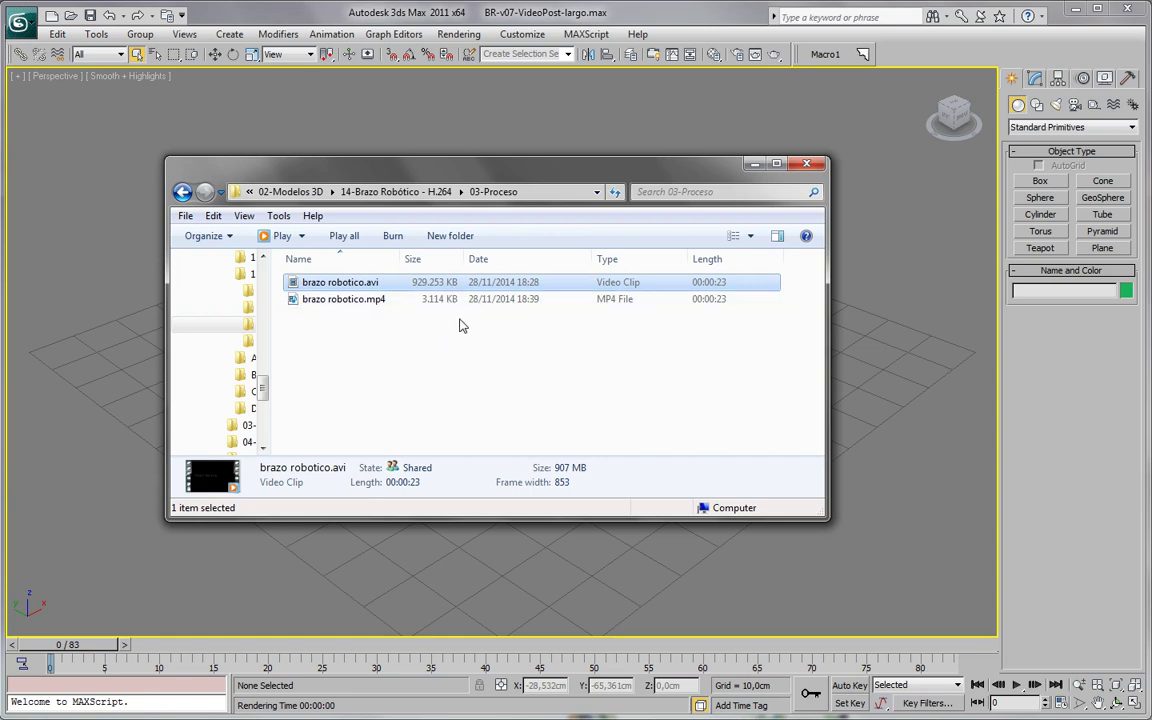
left_click(348, 305)
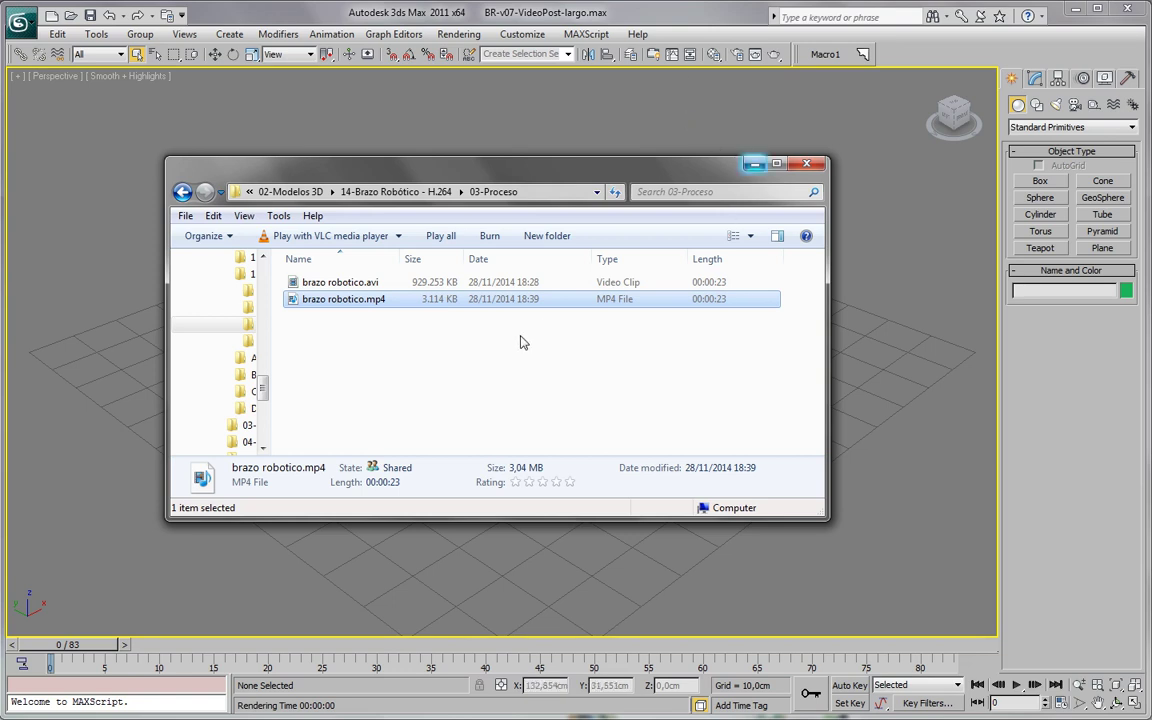
left_click_drag(440, 322, 340, 262)
key("Delete")
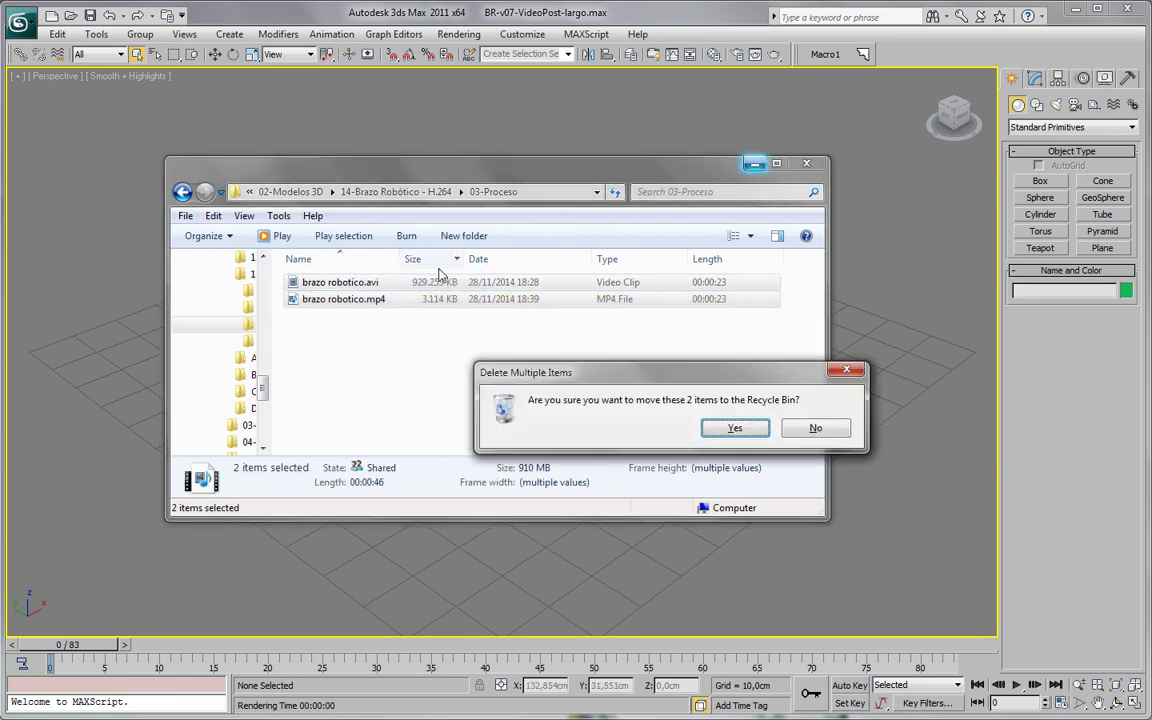
key("Return")
Open Video Post in an enlarged window with the 0–580 timeline zoomed to fit.
left_click(755, 166)
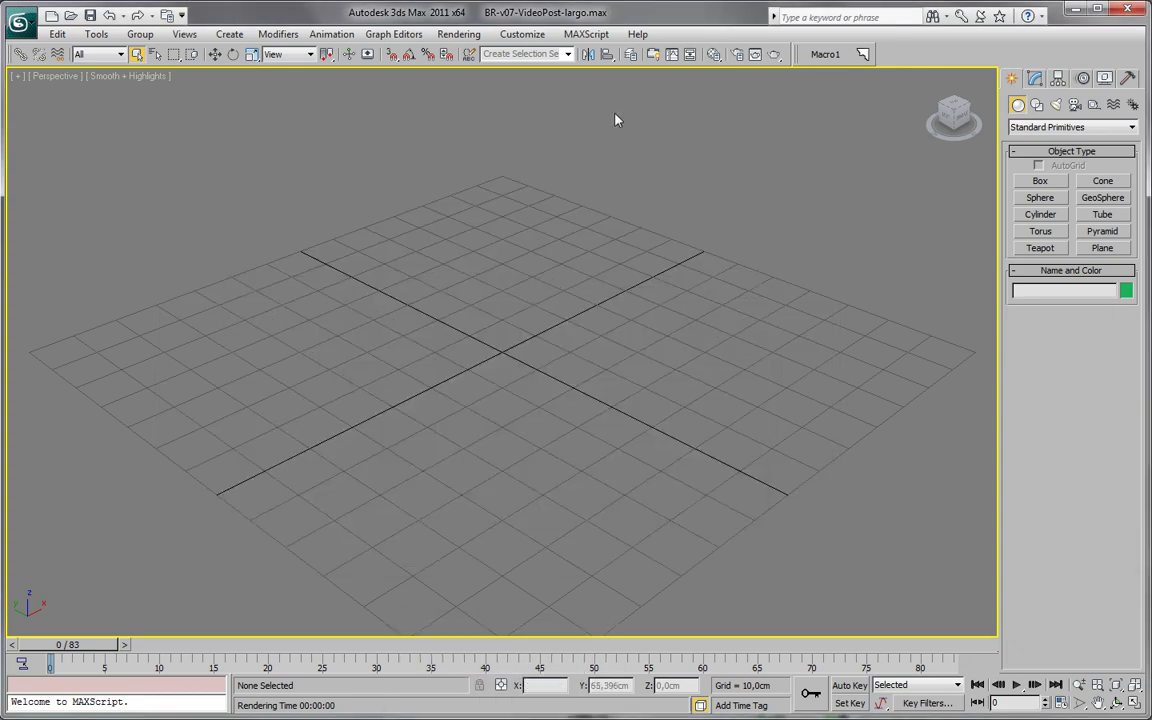
left_click(343, 38)
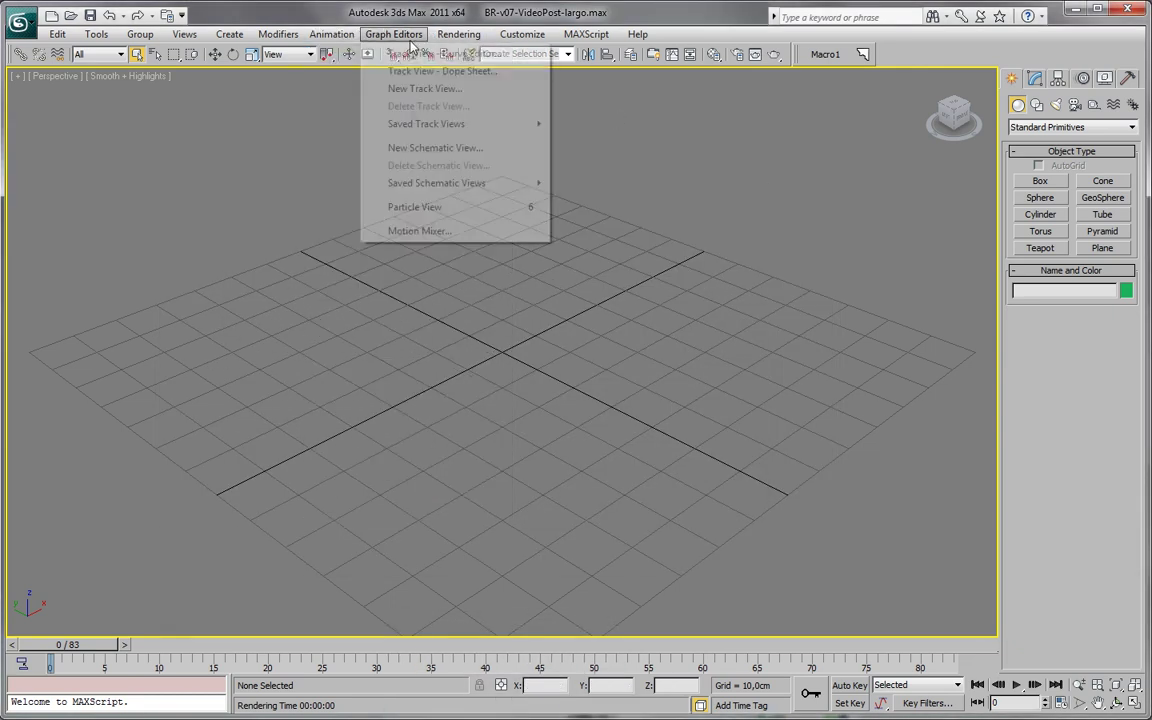
mouse_move(458, 34)
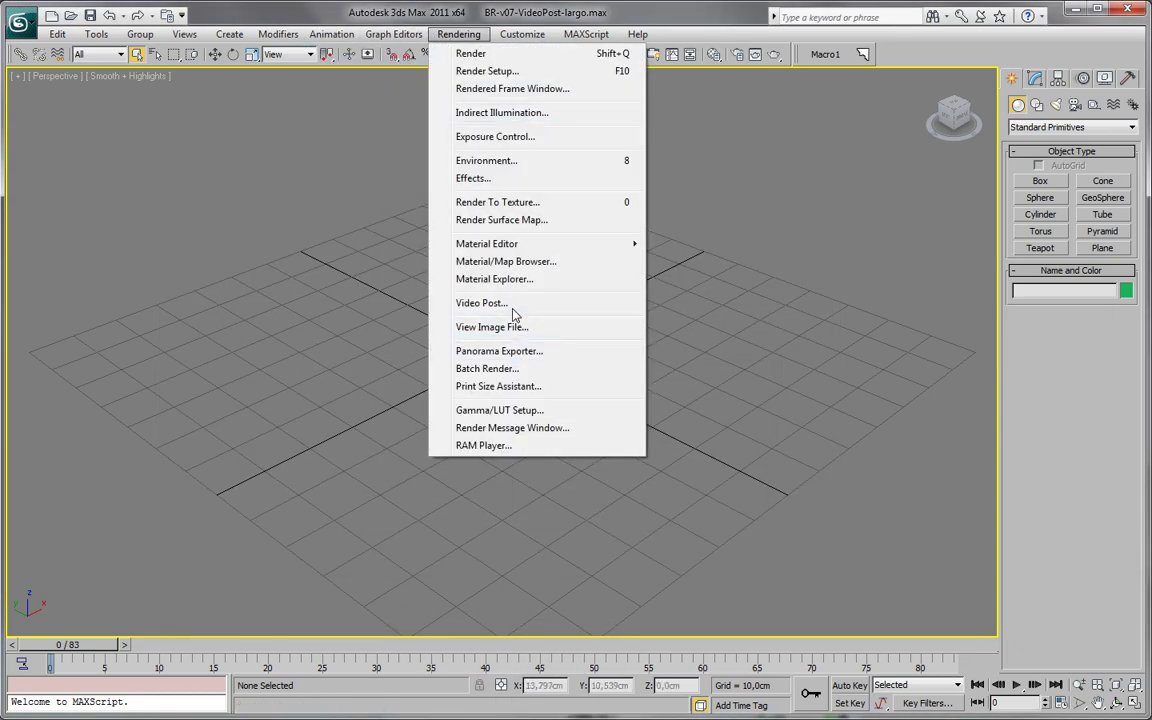
left_click(505, 304)
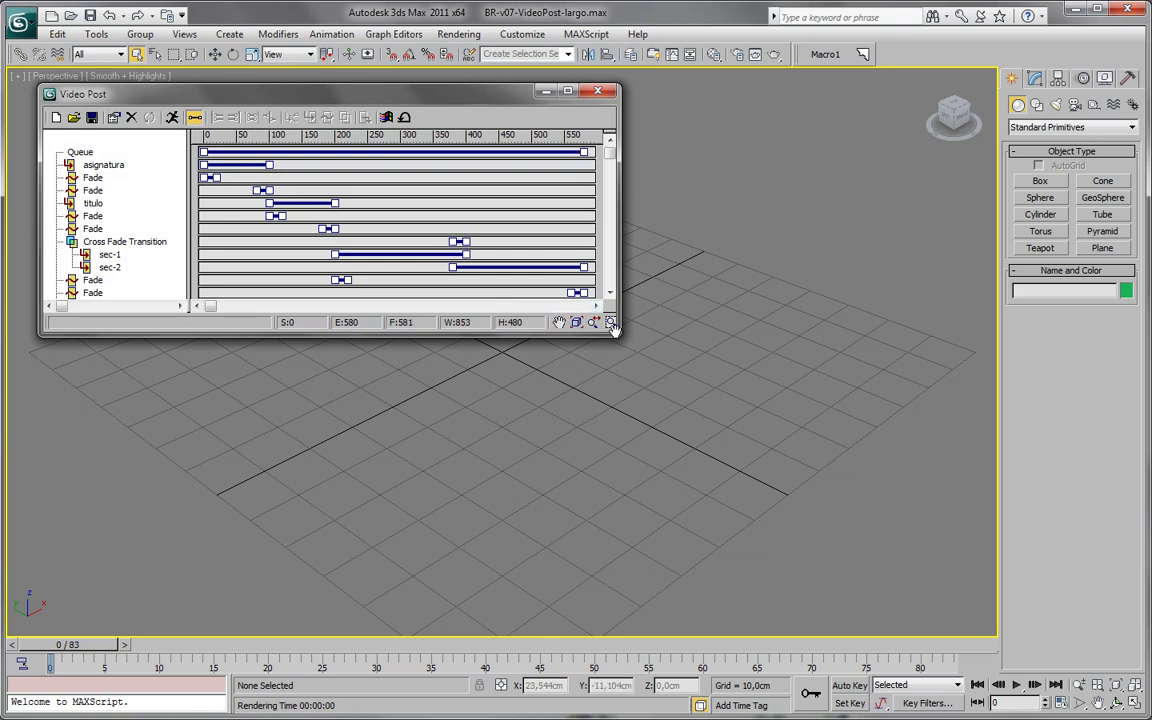
left_click_drag(616, 333, 900, 460)
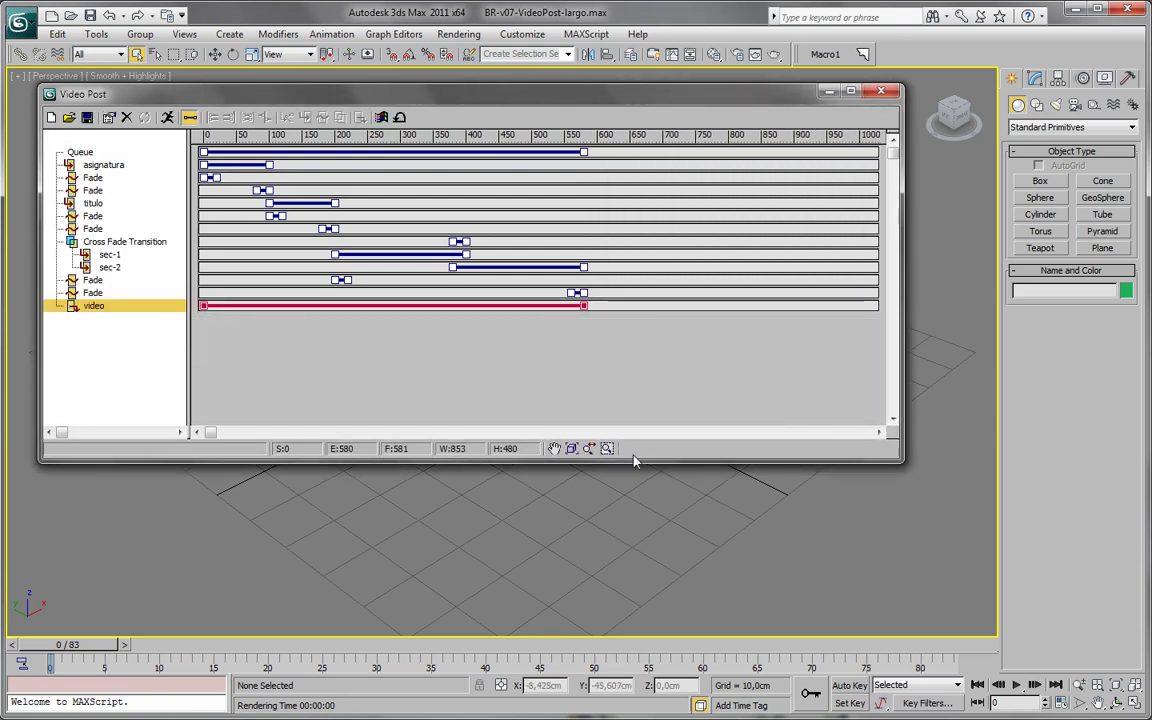
left_click(572, 448)
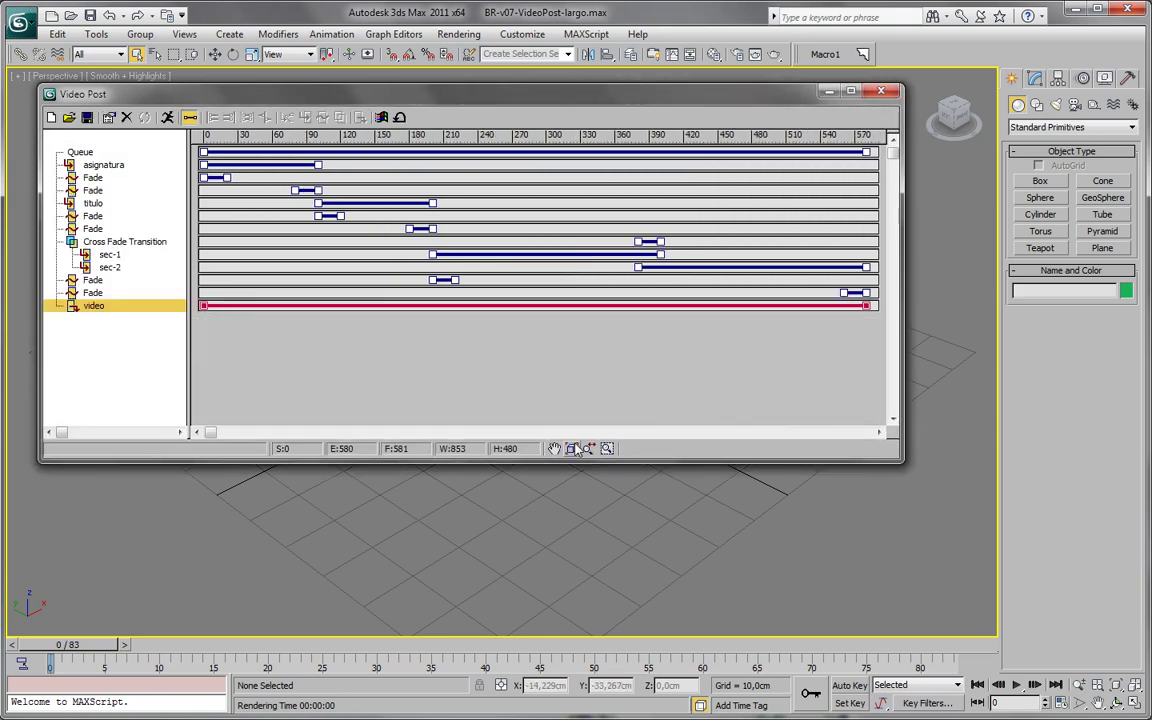
Set the video output event to write brazo robotico.avi with Uncompressed AVI compression.
double_click(104, 311)
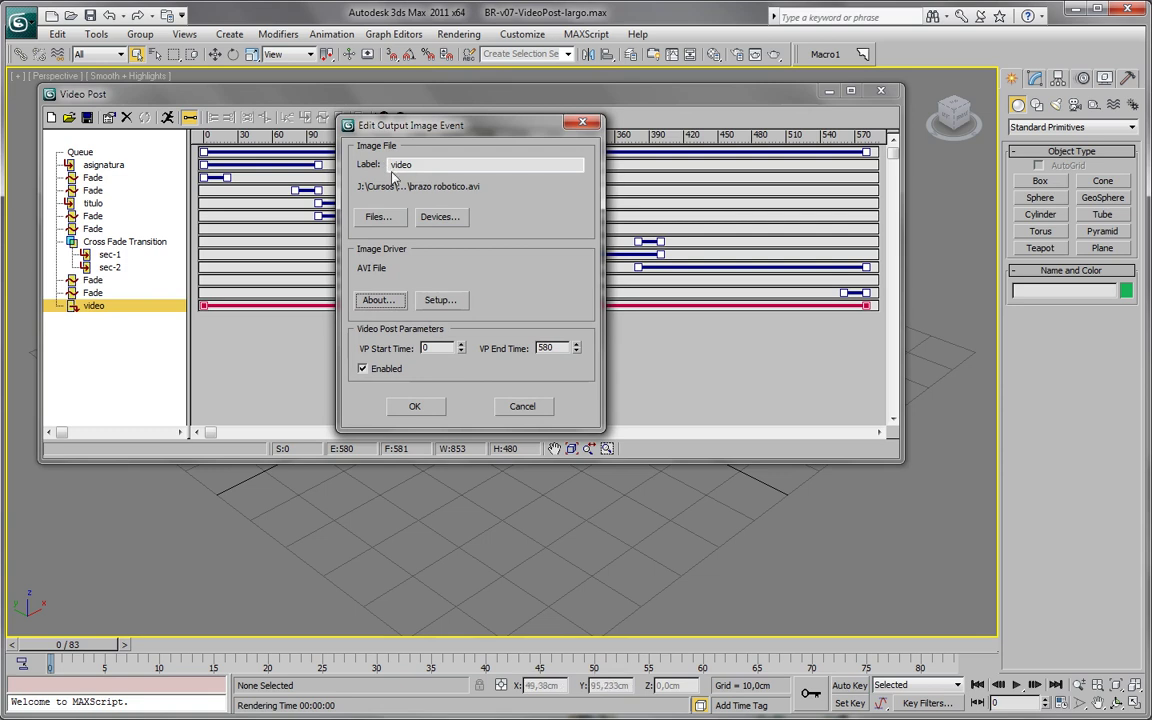
left_click(389, 223)
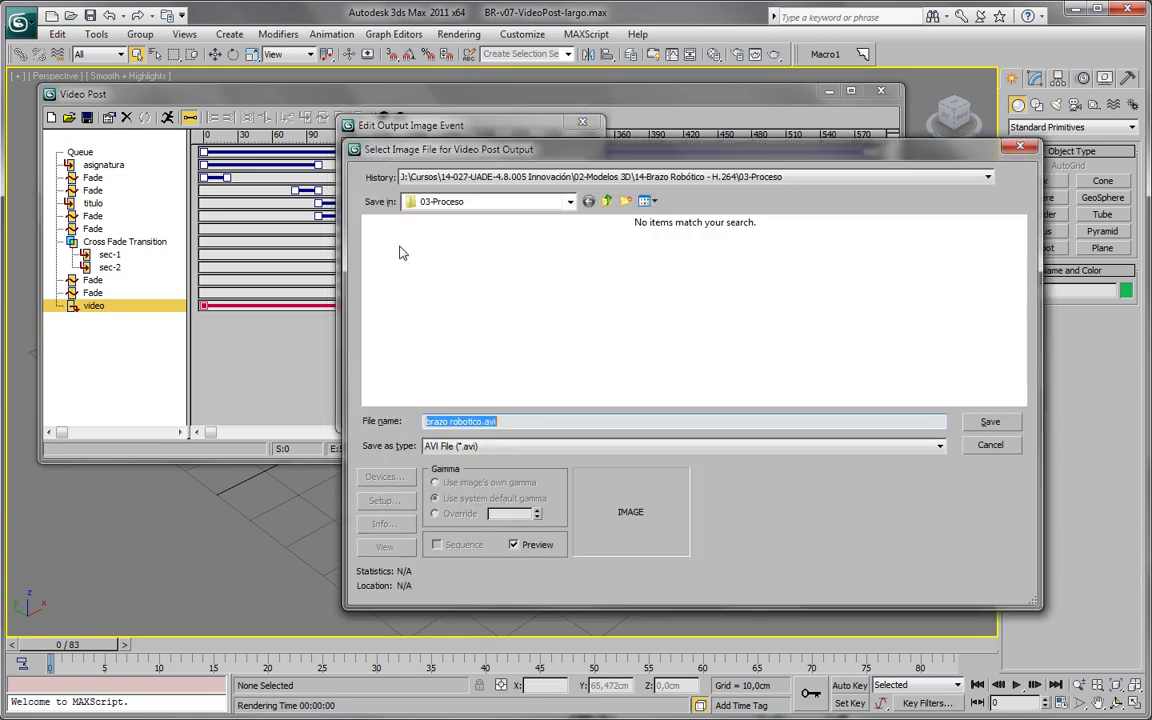
left_click(527, 421)
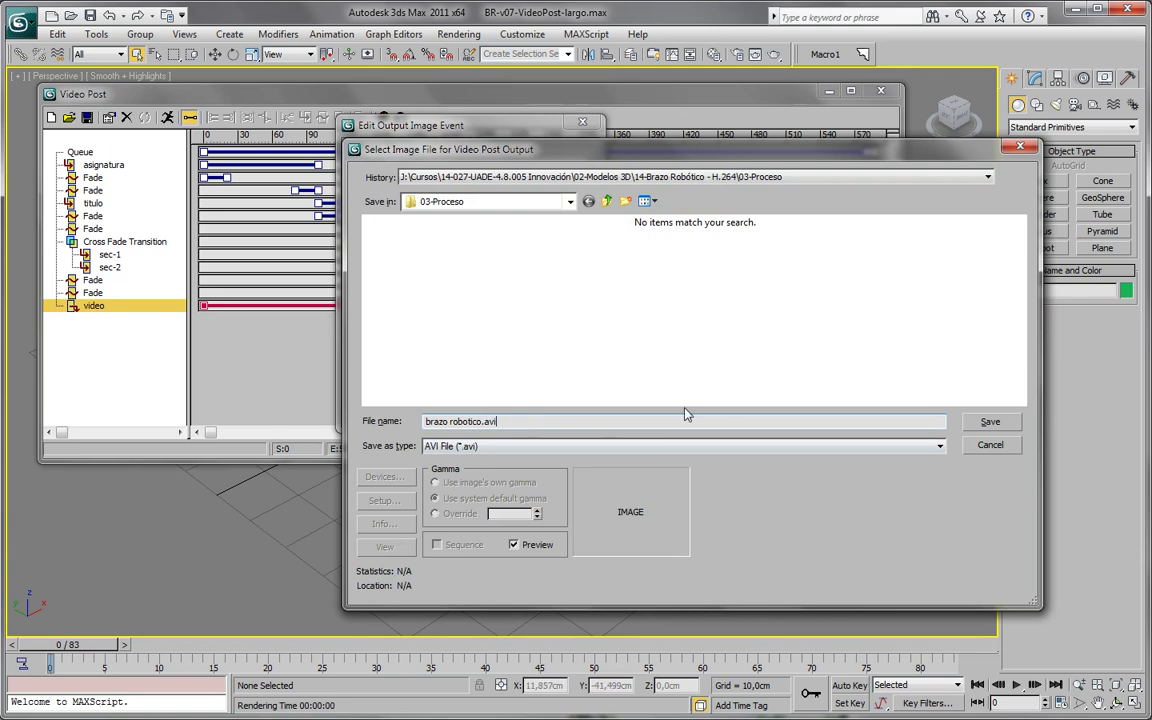
left_click(988, 423)
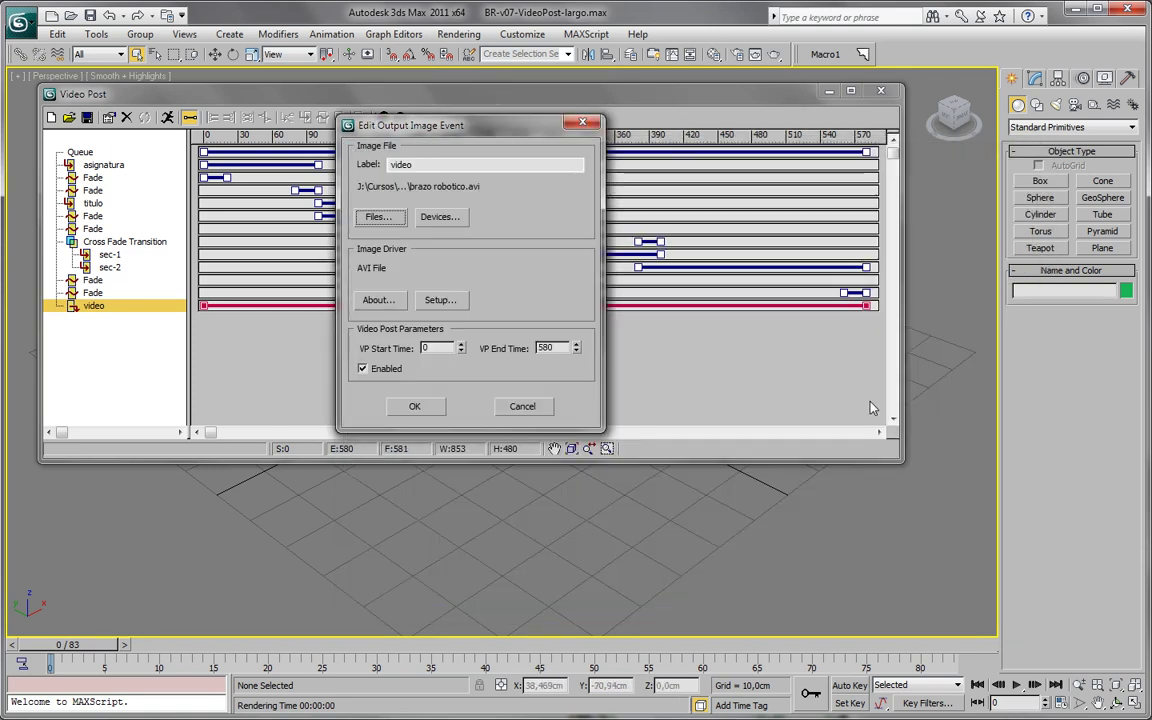
left_click(440, 301)
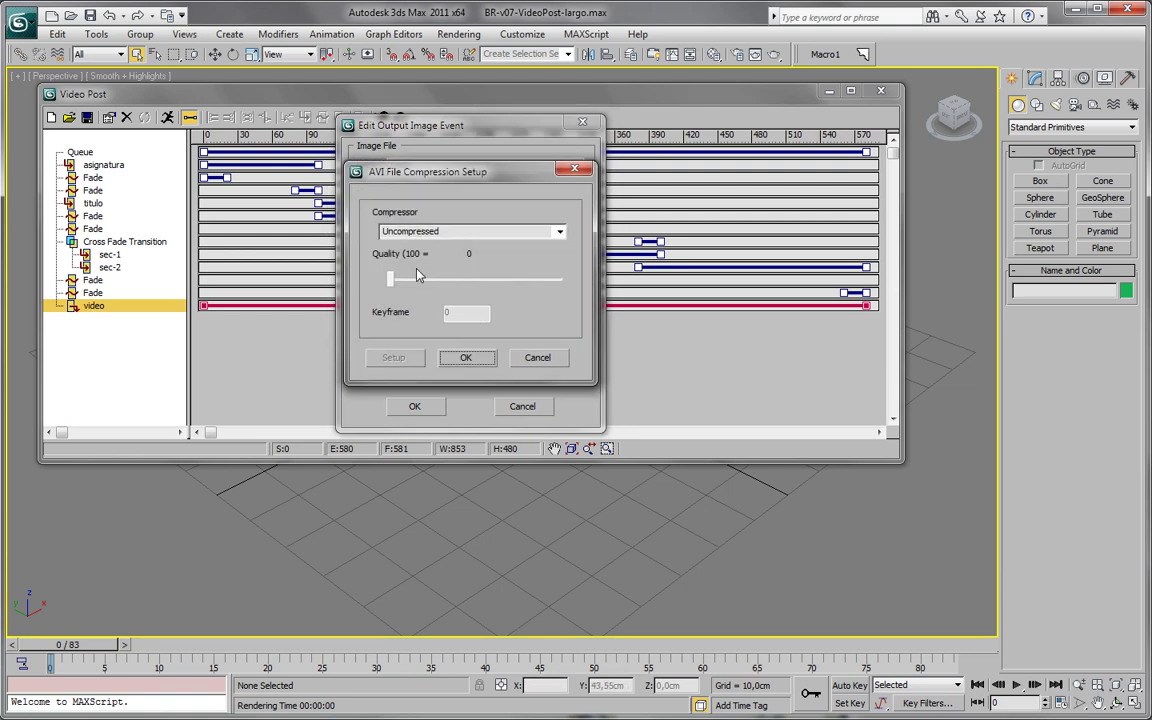
left_click(466, 358)
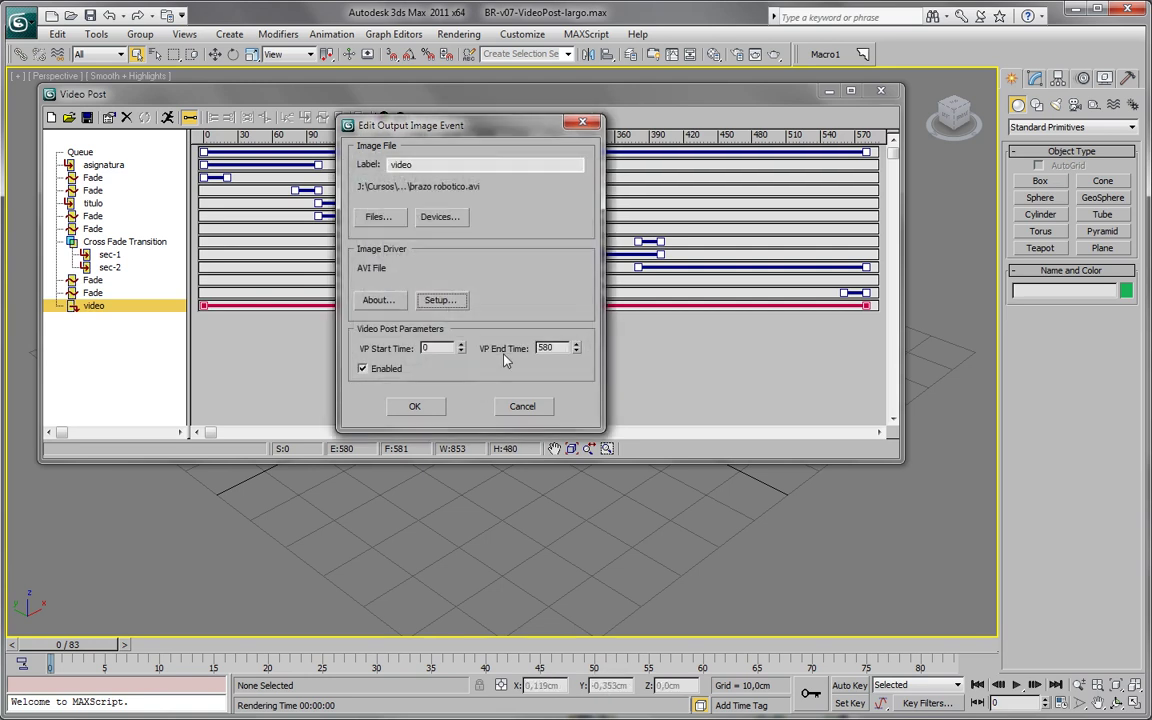
left_click(414, 406)
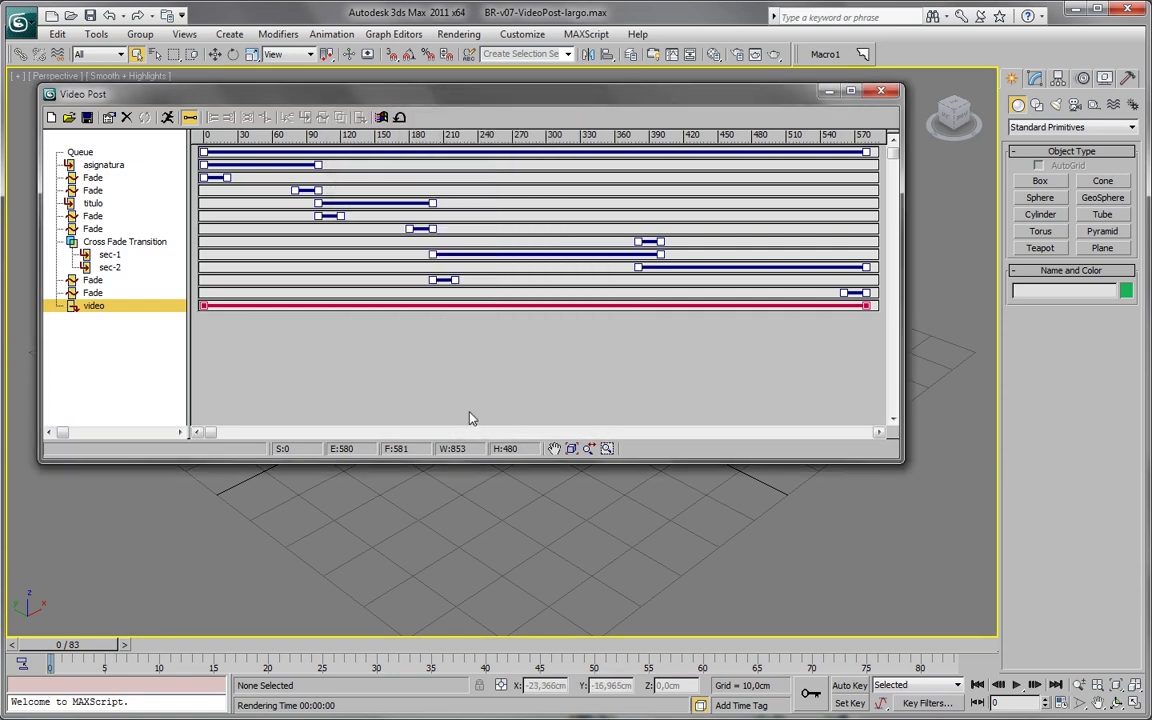
Render the Video Post sequence, frames 0–580 at 853×480, and switch to the H.264 Encoder webpage.
left_click(167, 117)
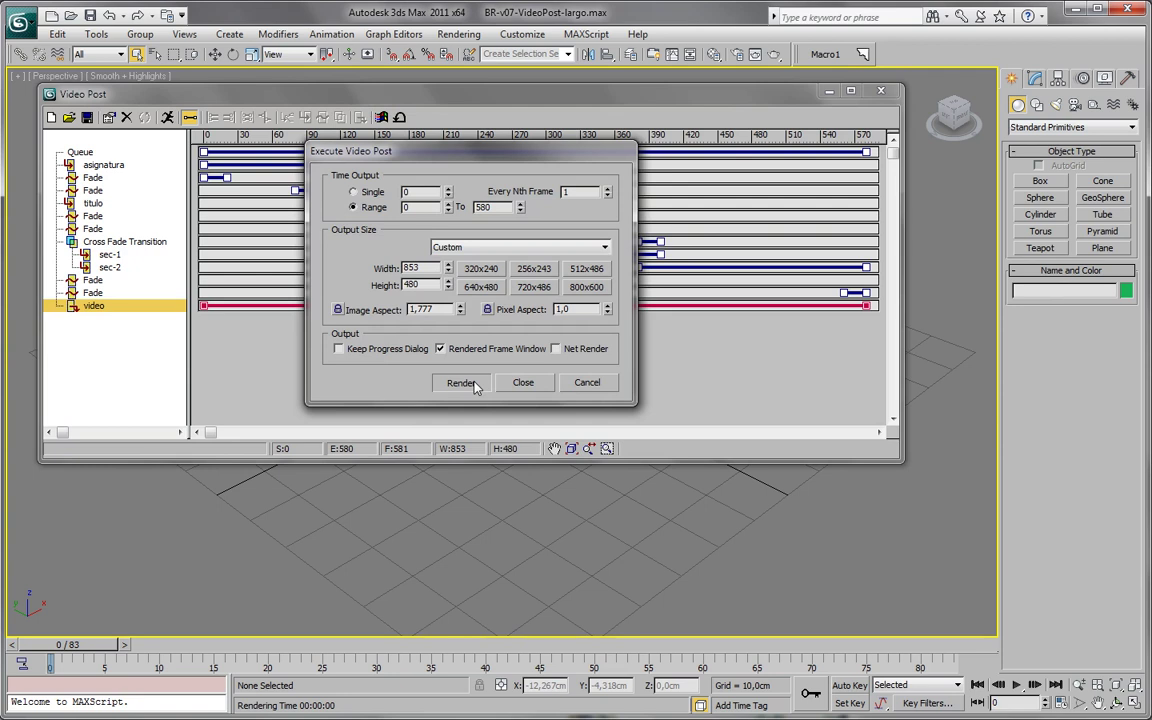
left_click(462, 382)
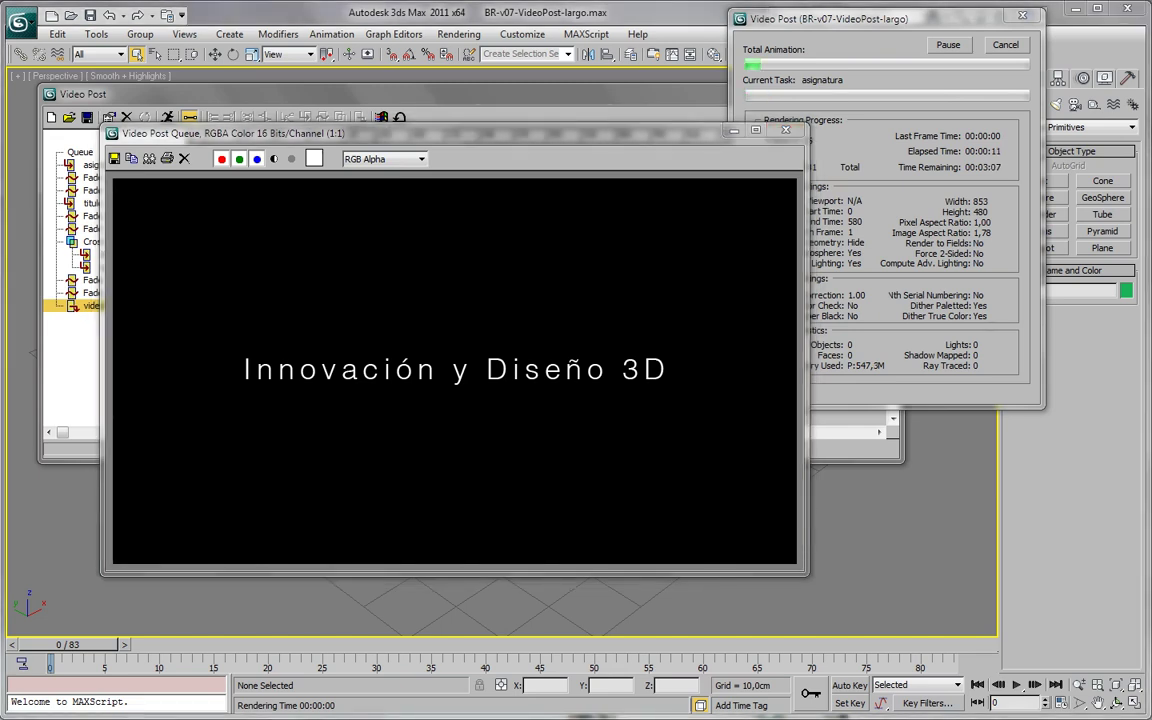
key("alt+Tab")
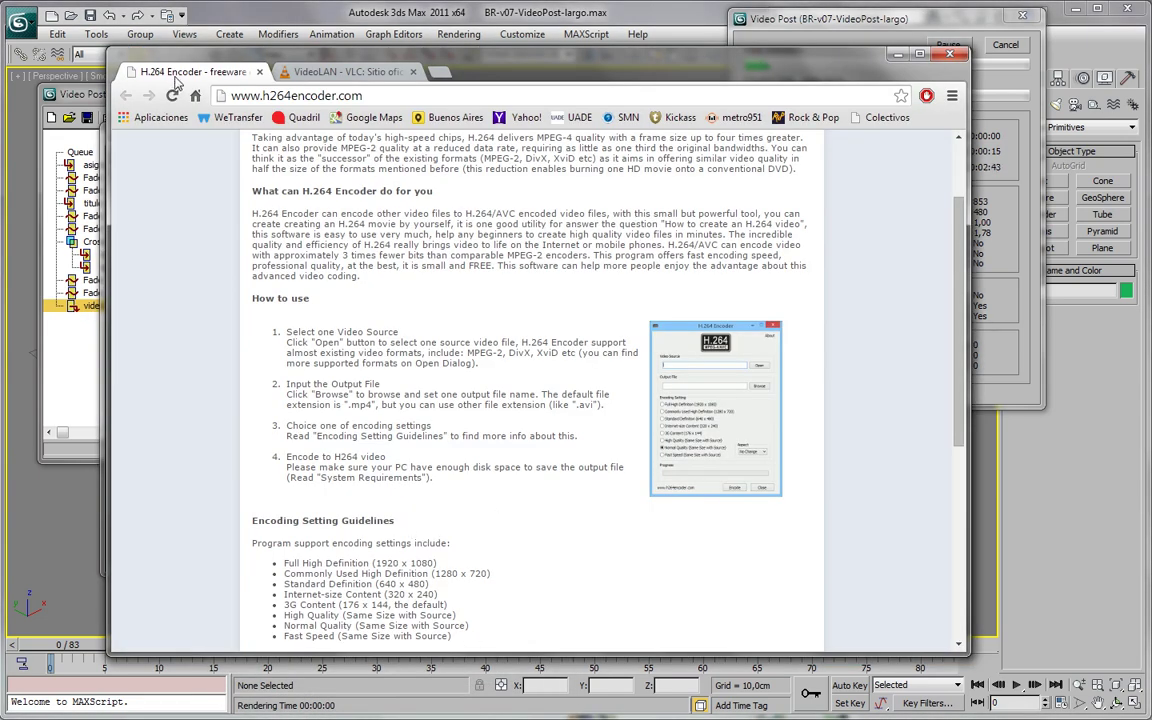
scroll(482, 336, "up", 2)
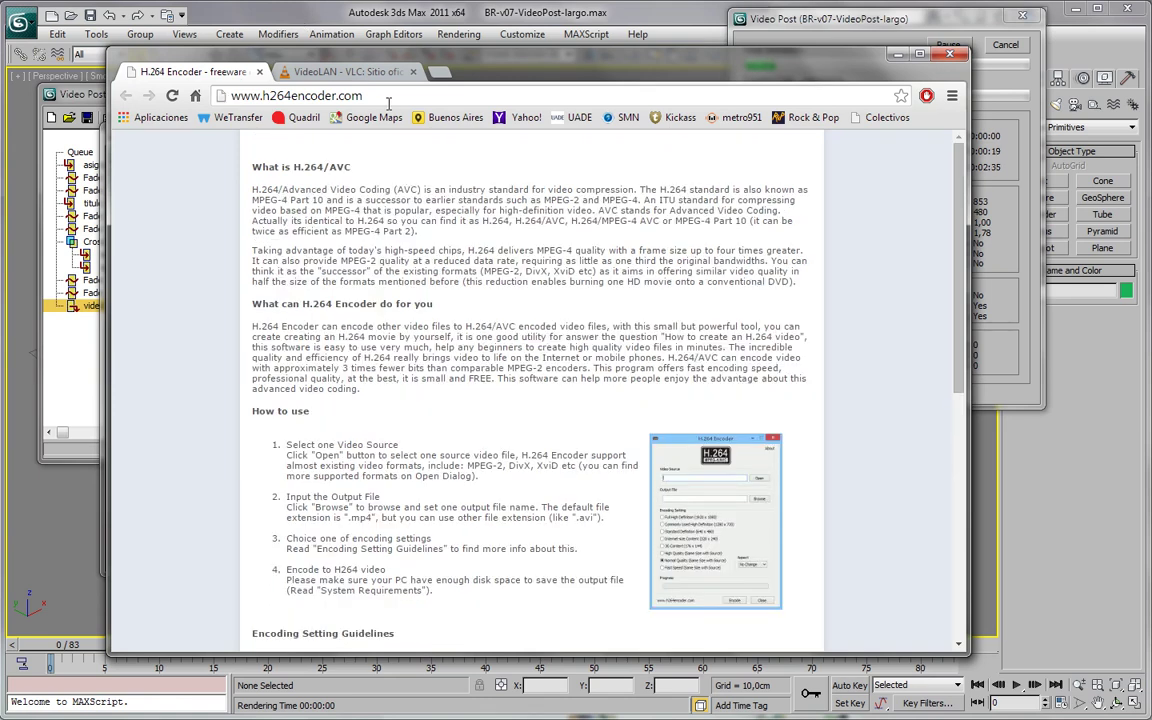
scroll(478, 302, "down", 1)
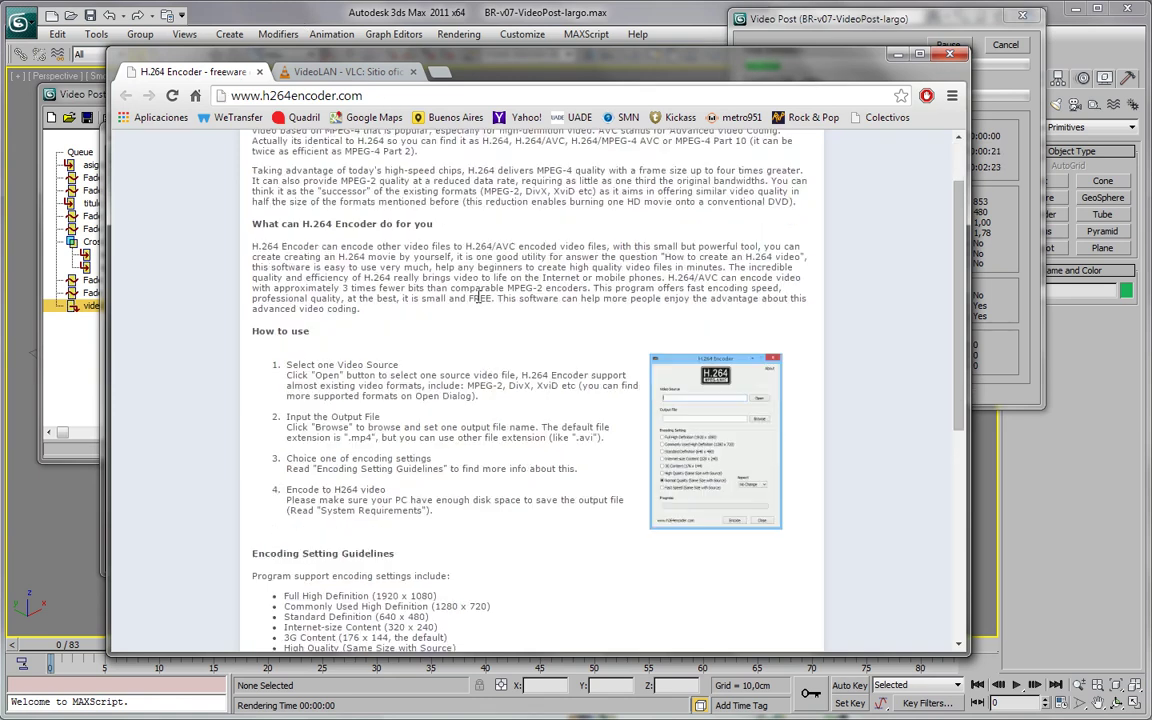
scroll(478, 302, "down", 3)
scroll(478, 302, "down", 4)
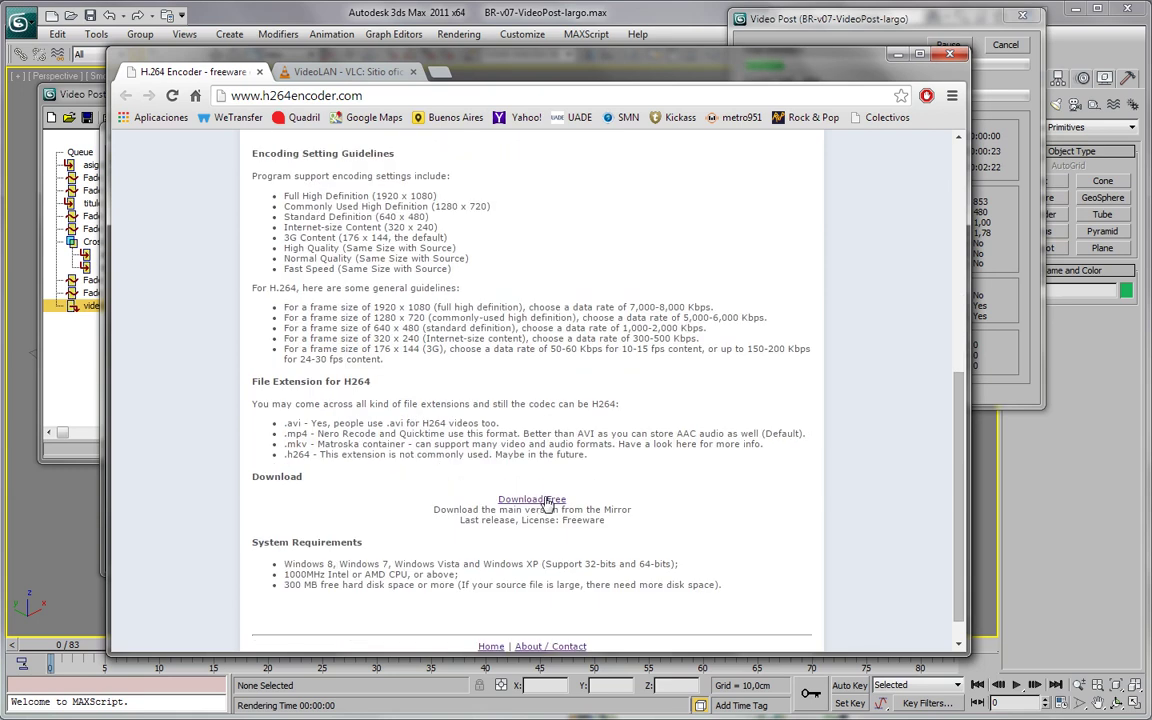
scroll(543, 503, "up", 4)
scroll(648, 432, "up", 3)
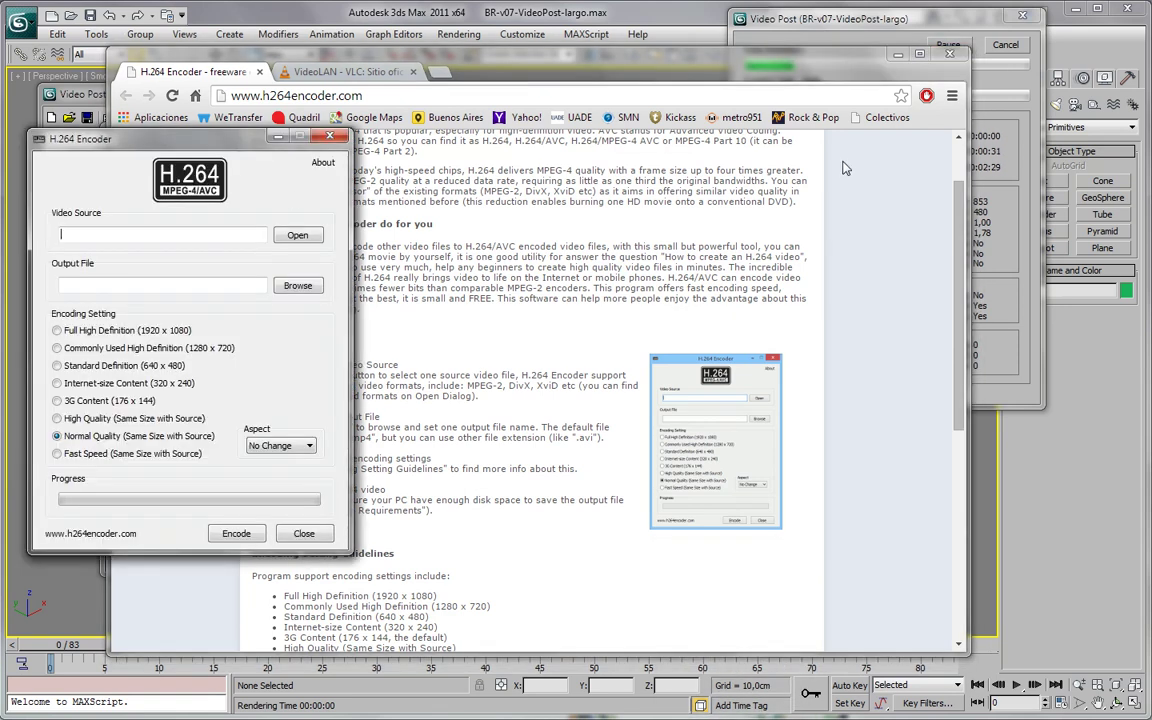
Minimize Chrome and the H.264 Encoder window to reveal the running Video Post render.
left_click(897, 53)
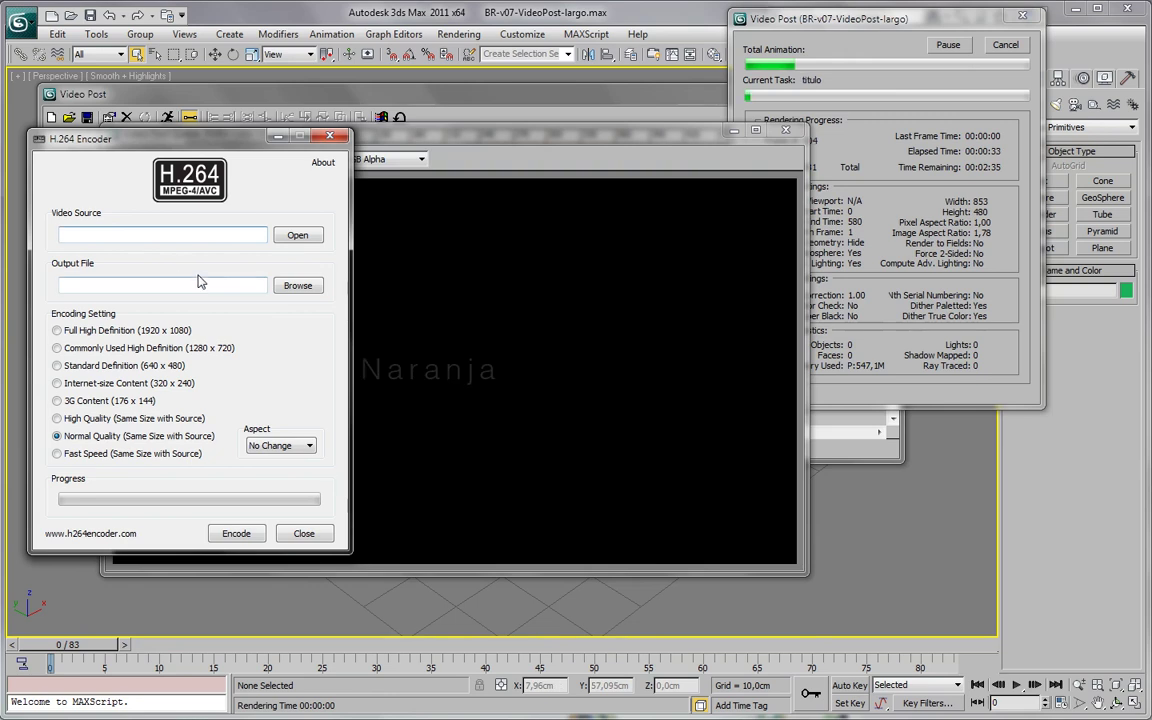
left_click(218, 235)
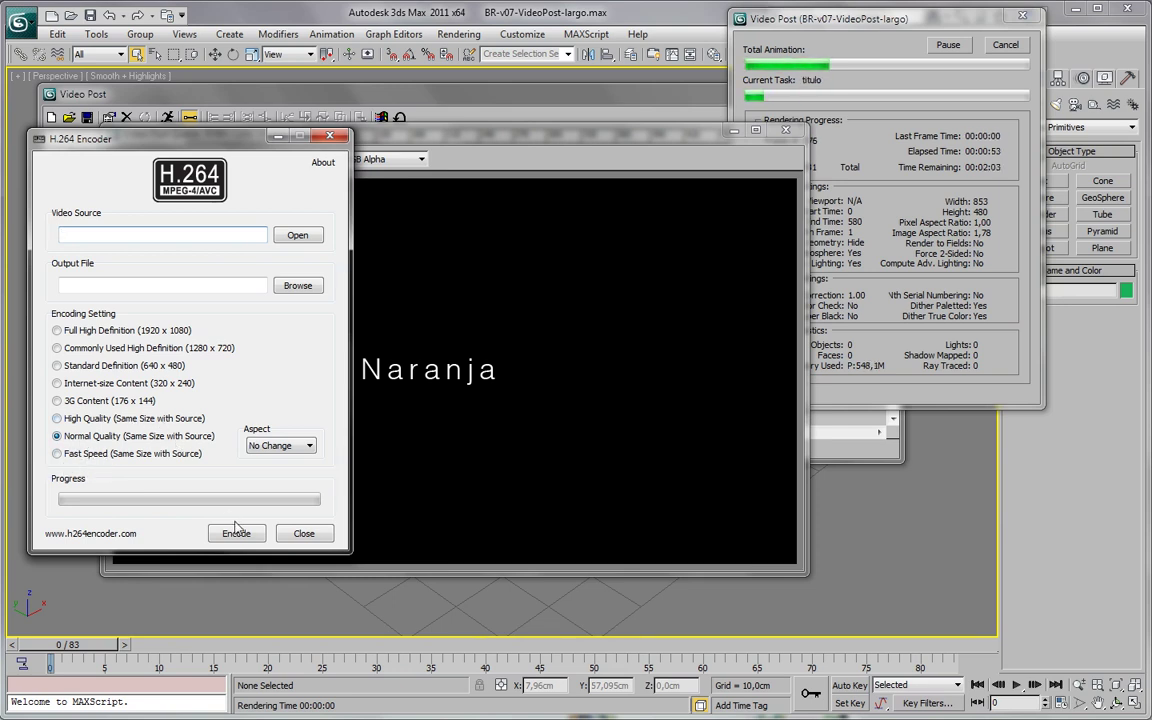
left_click(278, 136)
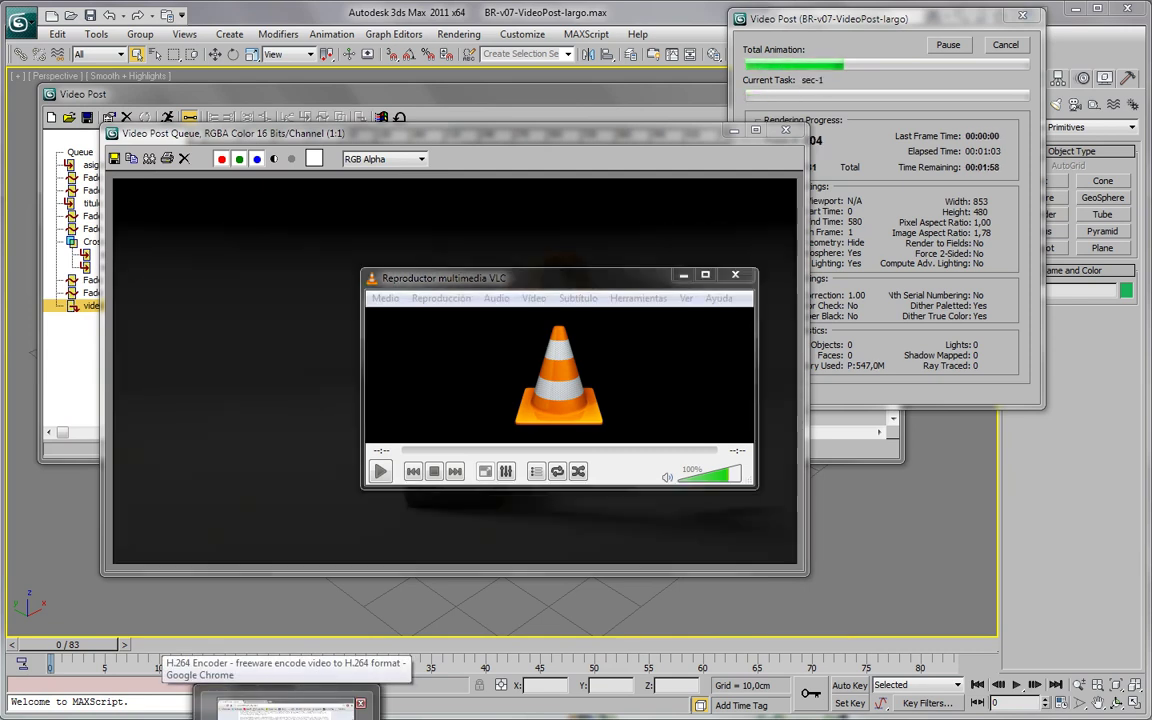
left_click(288, 708)
left_click(296, 74)
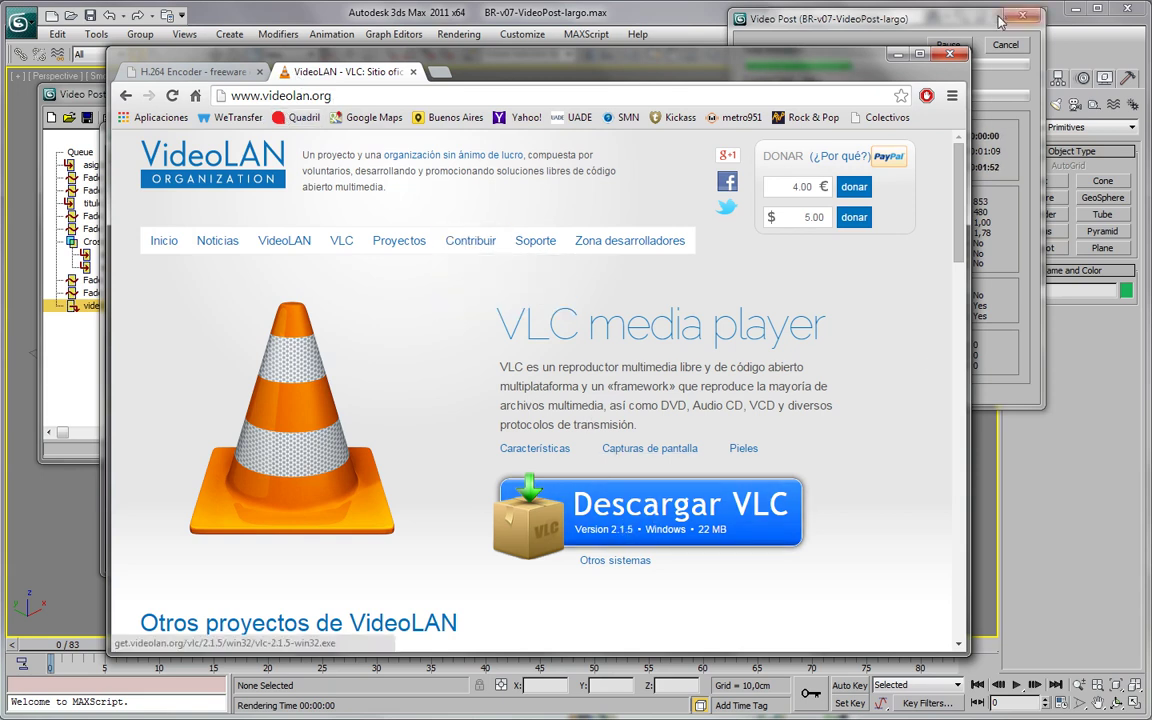
left_click(906, 57)
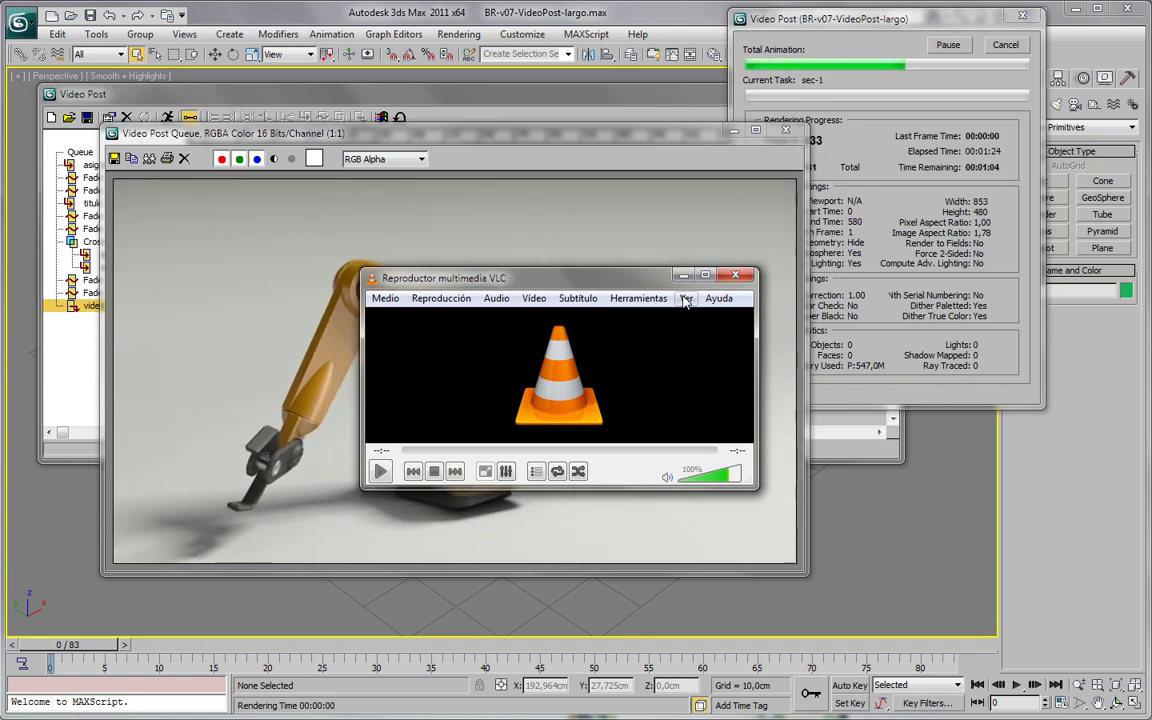
Hide VLC and bring the Video Post window forward while the 581-frame render finishes.
left_click(680, 276)
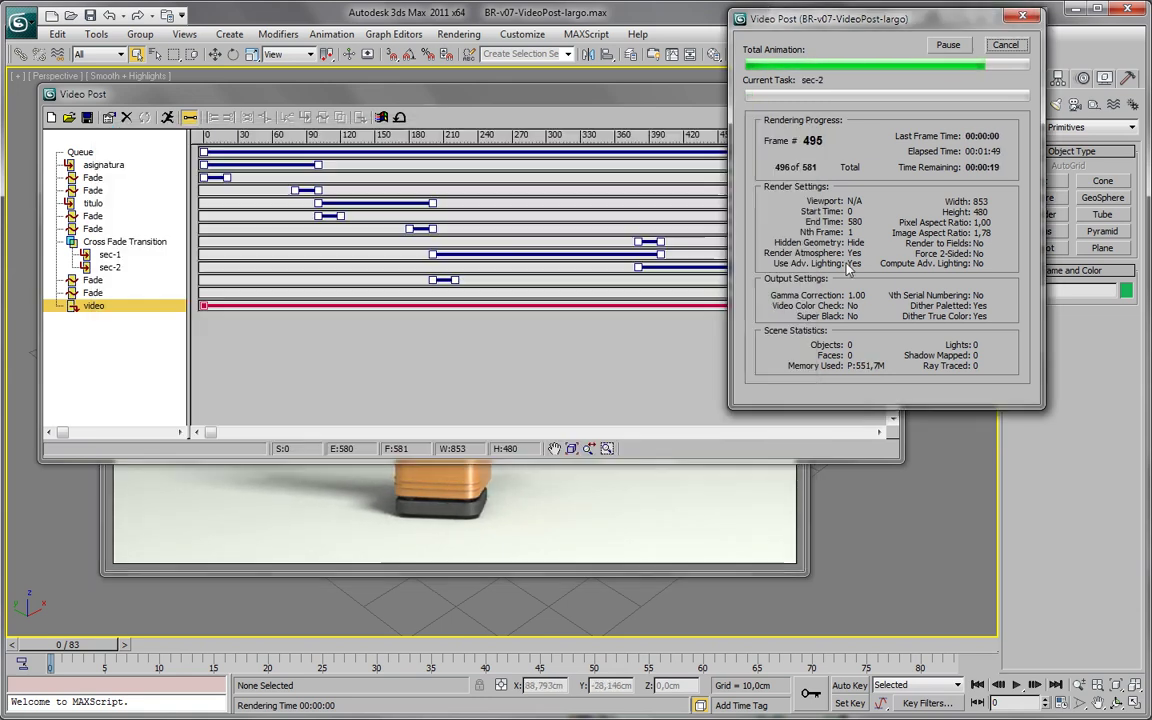
left_click(840, 445)
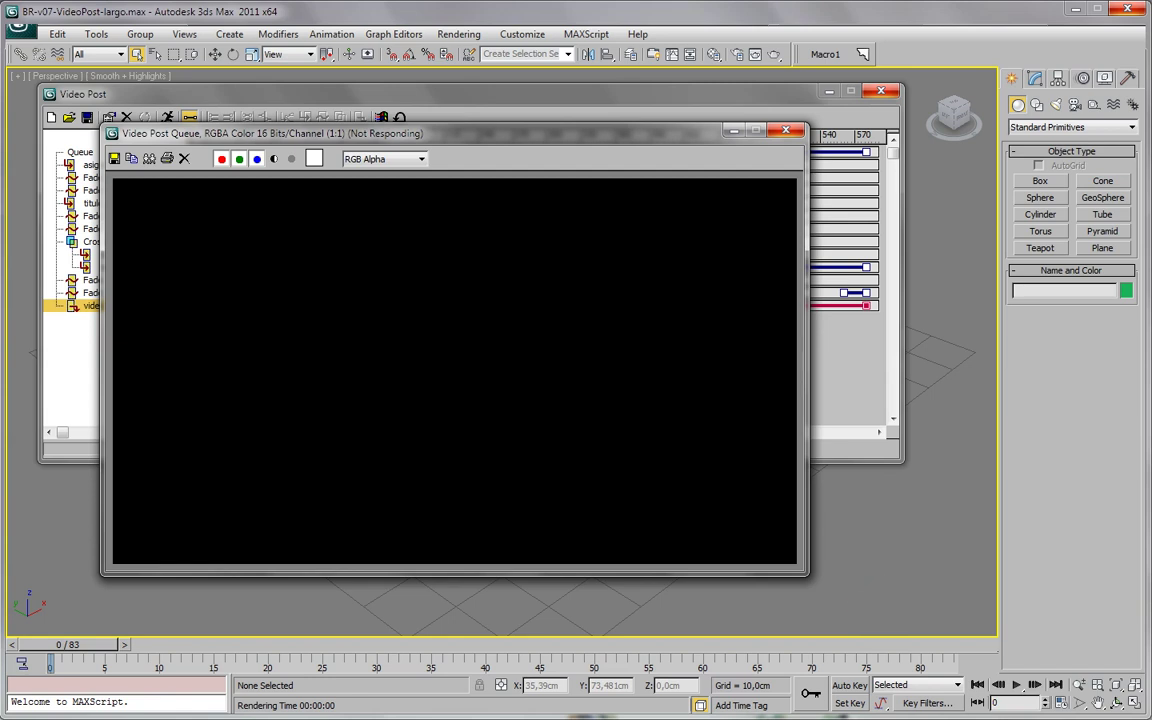
Switch to the 03-Proceso folder showing the rendered brazo robotico video.
key("alt+Tab")
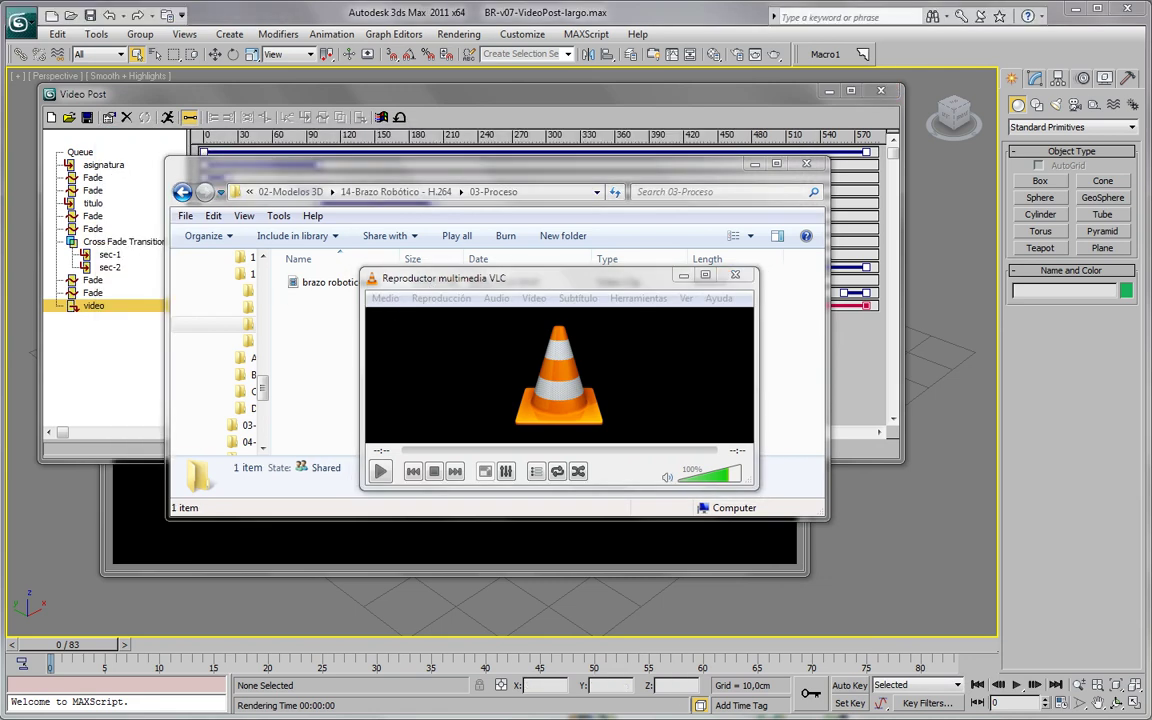
Add brazo robotico.avi from 03-Proceso to VLC's Convert dialog and continue to conversion settings.
left_click(383, 298)
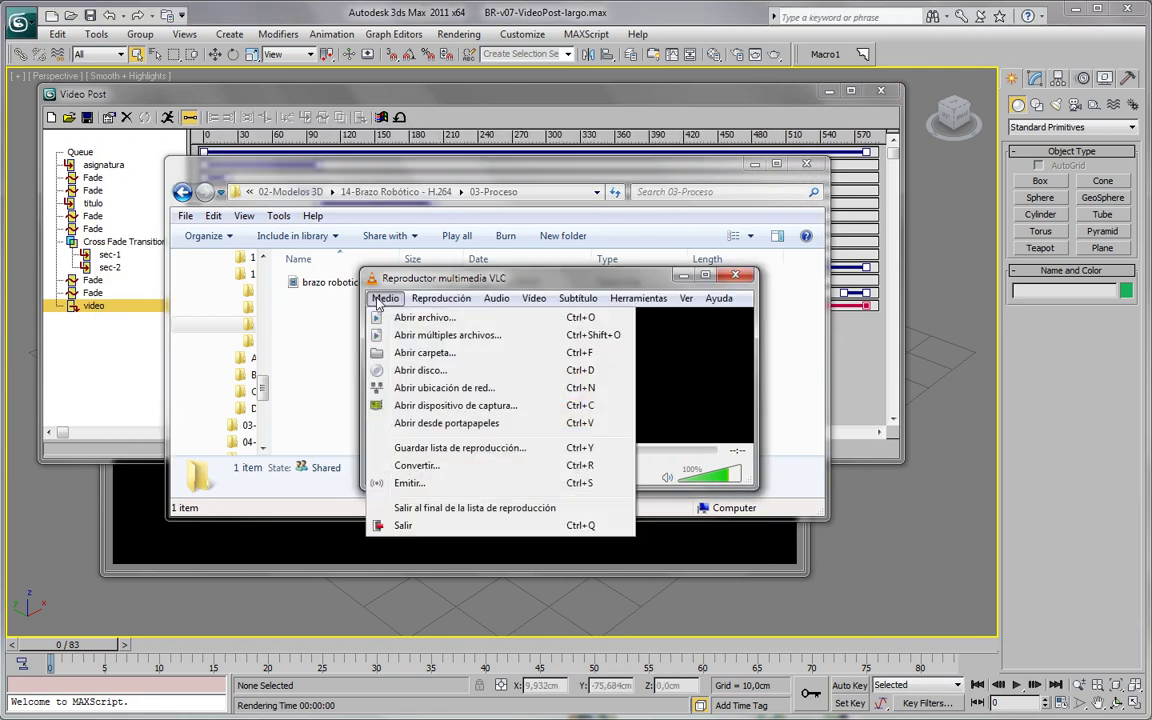
left_click(437, 470)
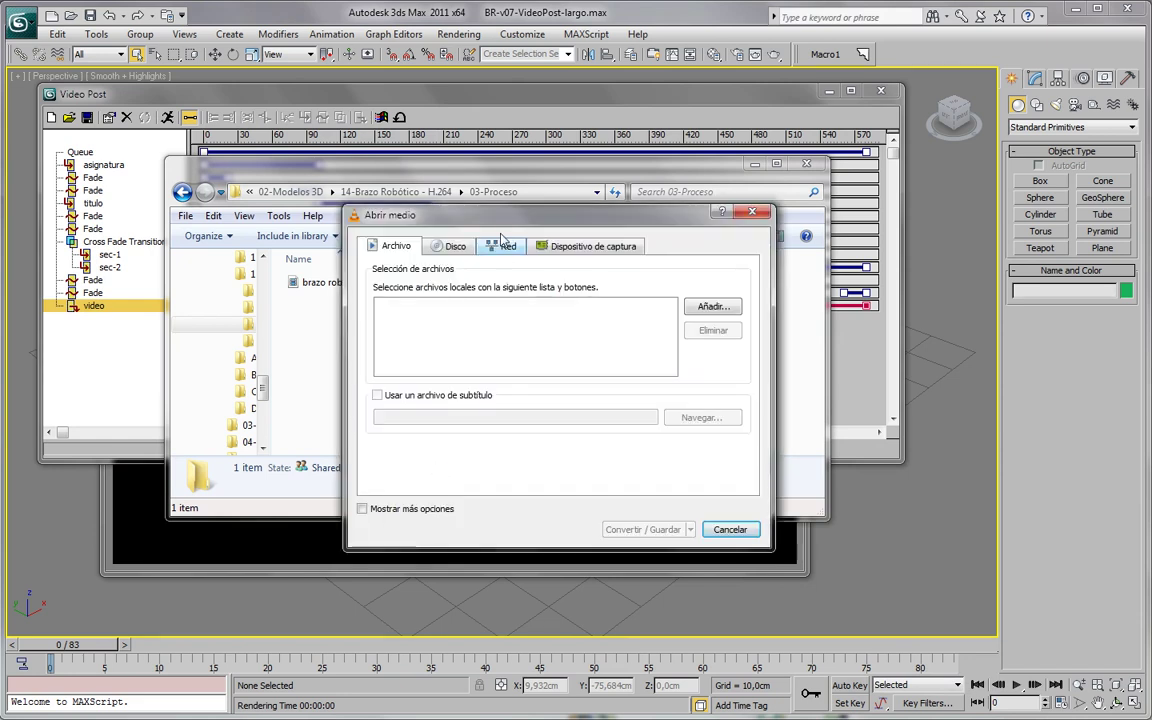
mouse_move(513, 222)
left_mouse_down()
mouse_move(672, 193)
mouse_move(686, 177)
left_mouse_up()
left_click(326, 288)
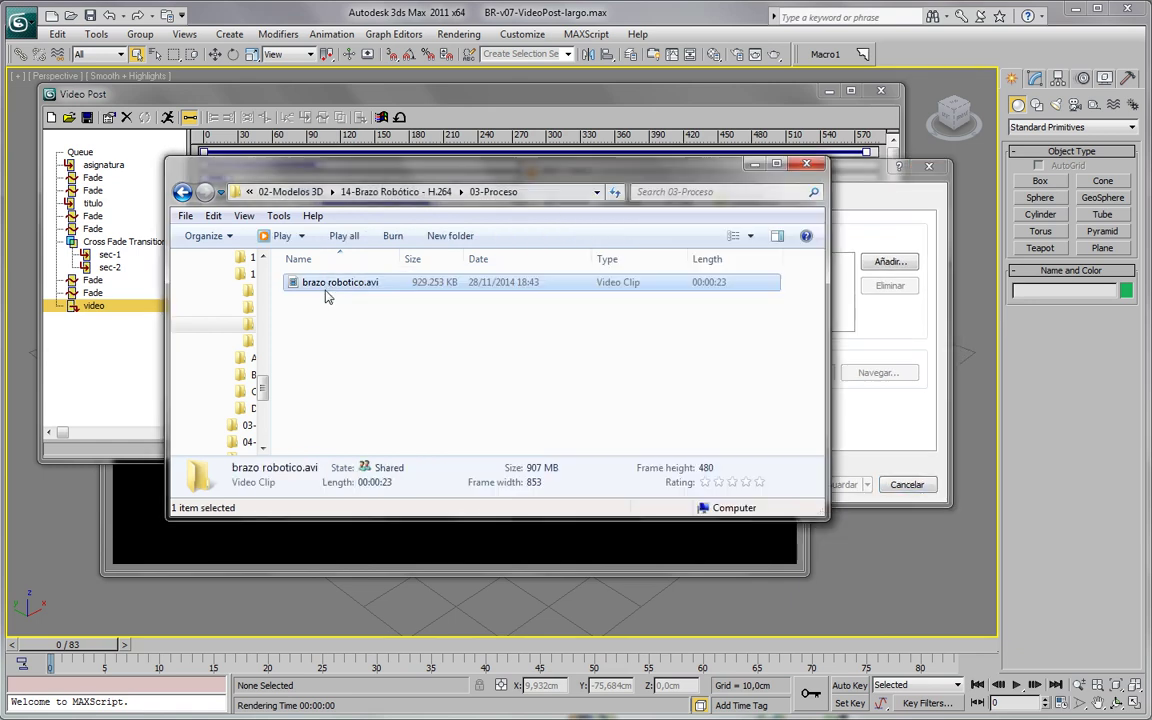
left_click_drag(383, 254, 228, 268)
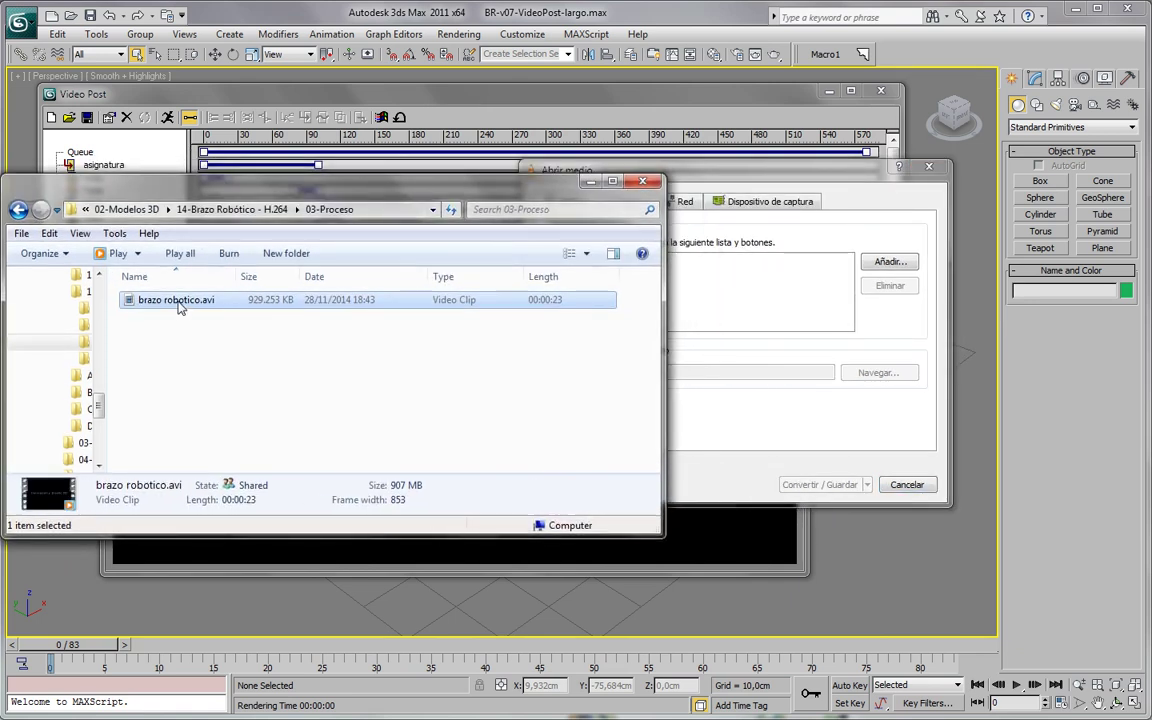
left_click_drag(178, 302, 746, 311)
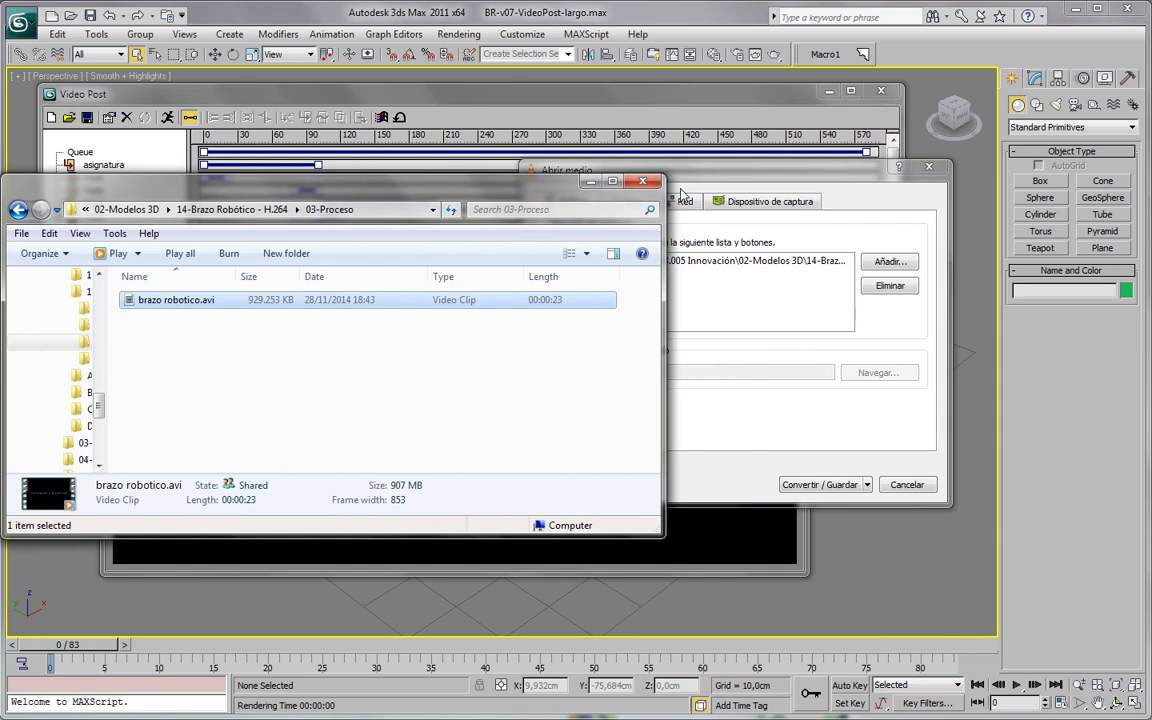
left_click(640, 169)
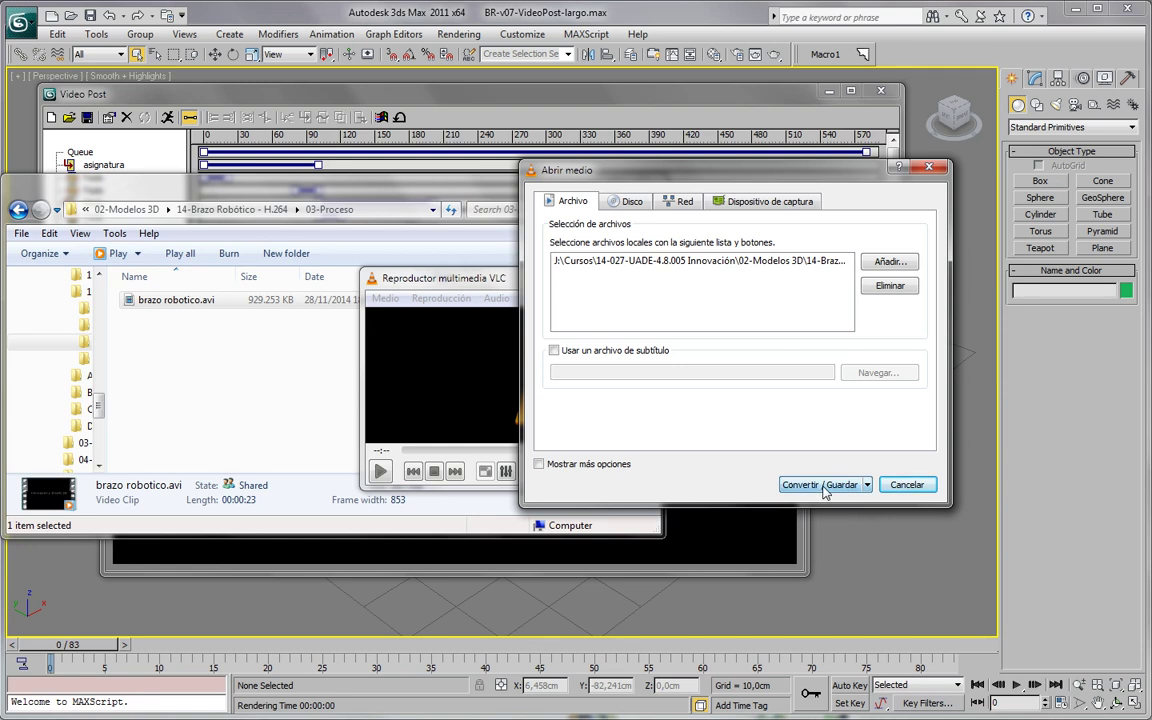
left_click(810, 486)
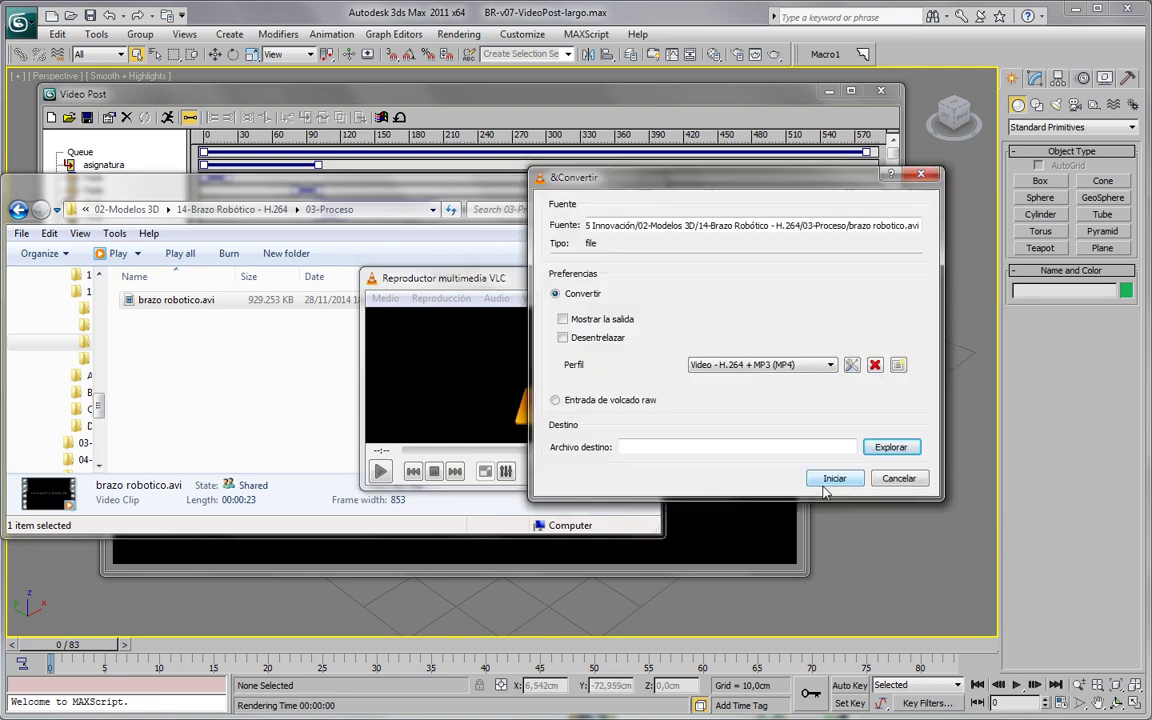
Keep the Video - H.264 + MP3 (MP4) profile and name the output brazo robotico.mp4 in 03-Proceso.
left_click(745, 366)
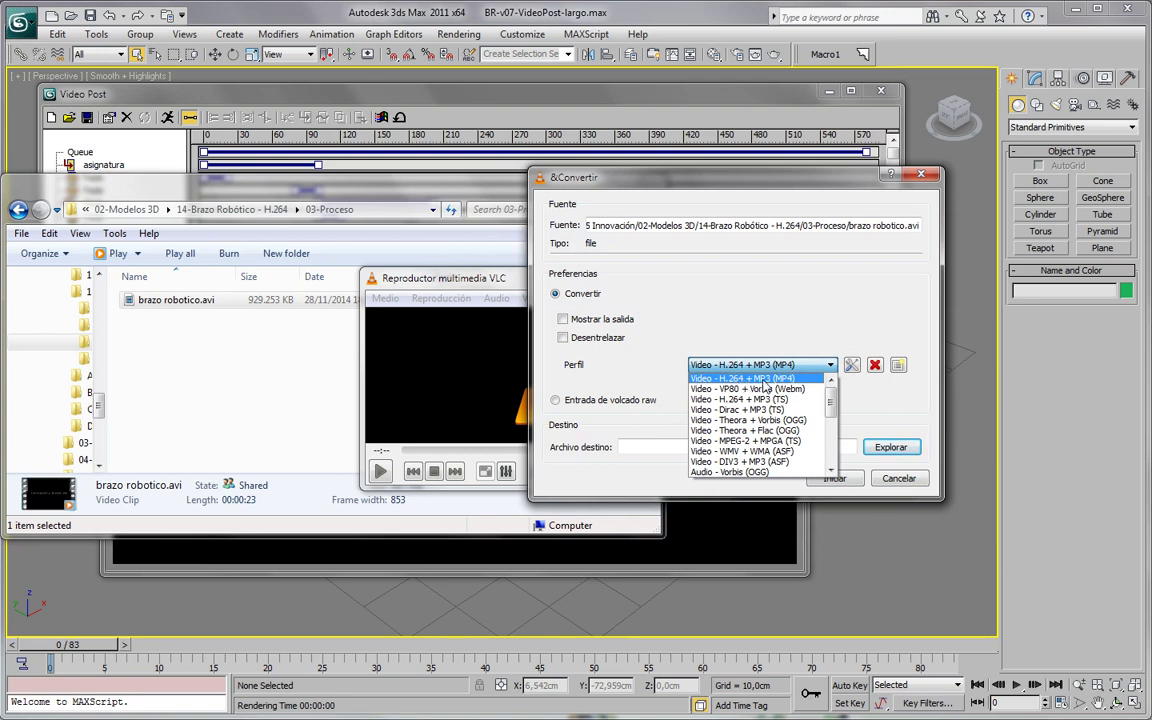
left_click(699, 377)
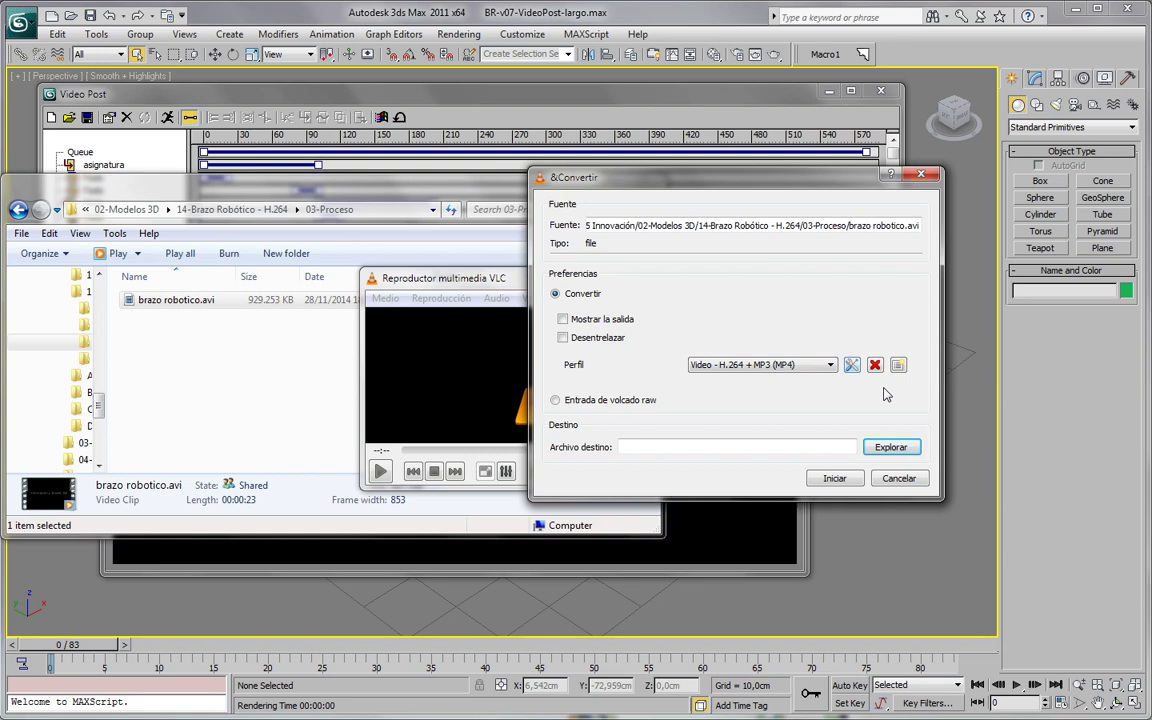
left_click(889, 447)
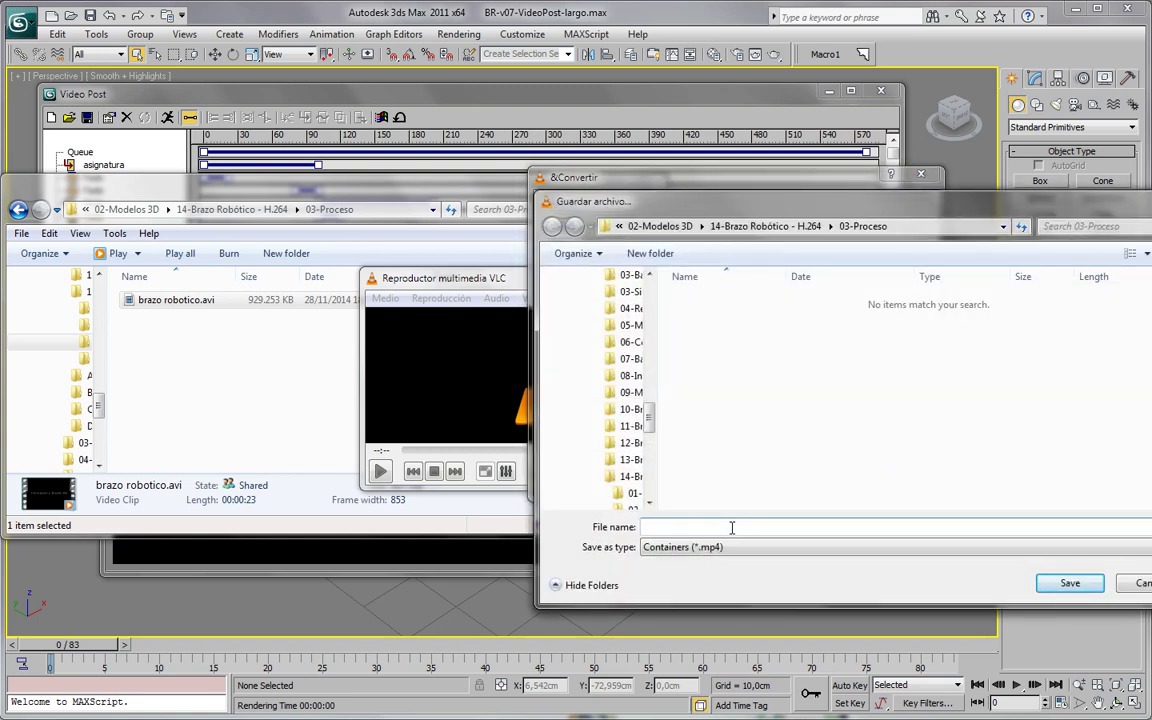
type("brazo")
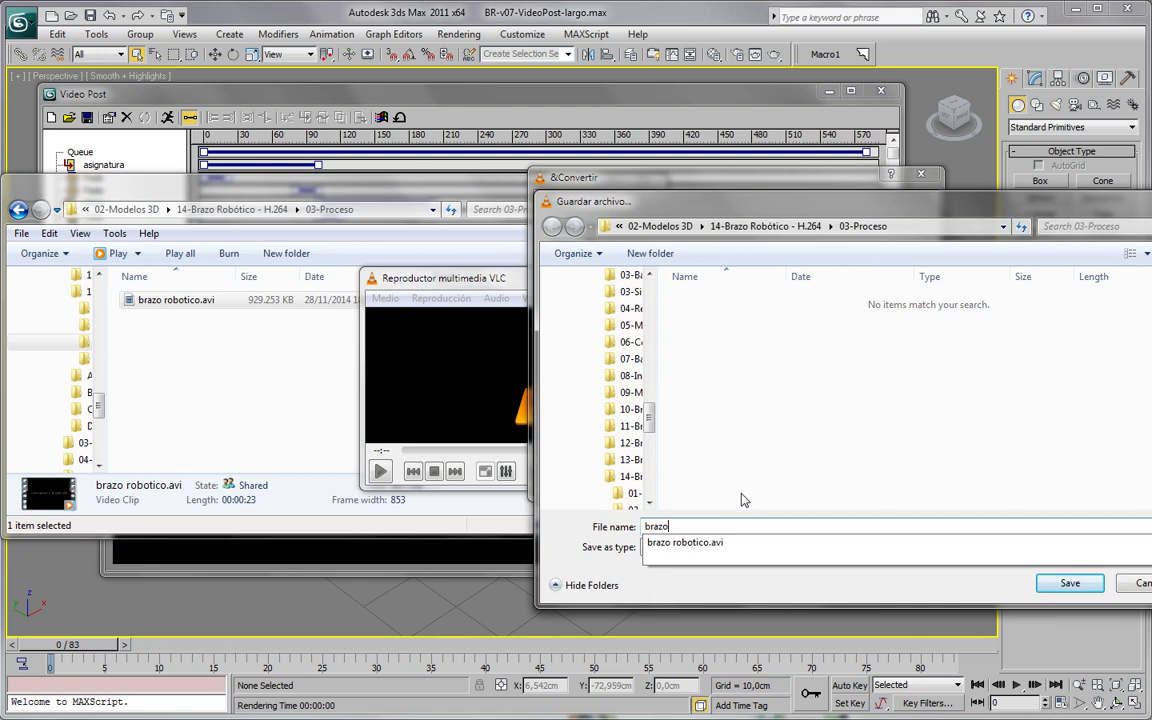
key("Down")
key("BackSpace")
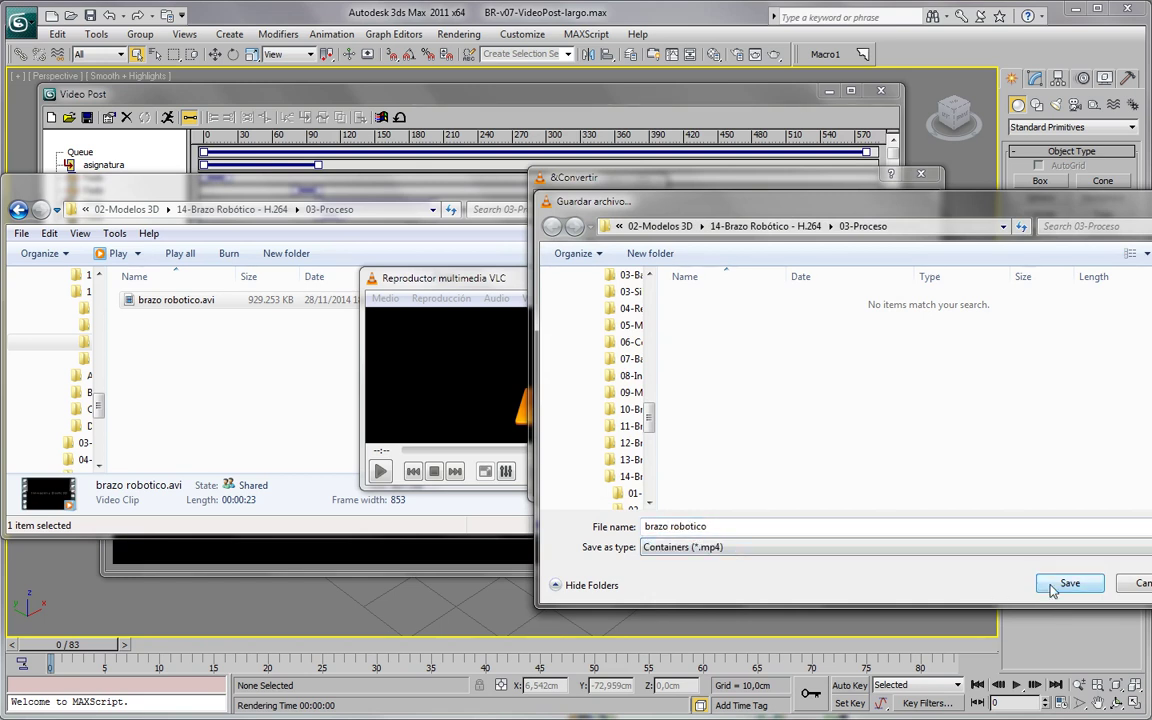
left_click(1060, 584)
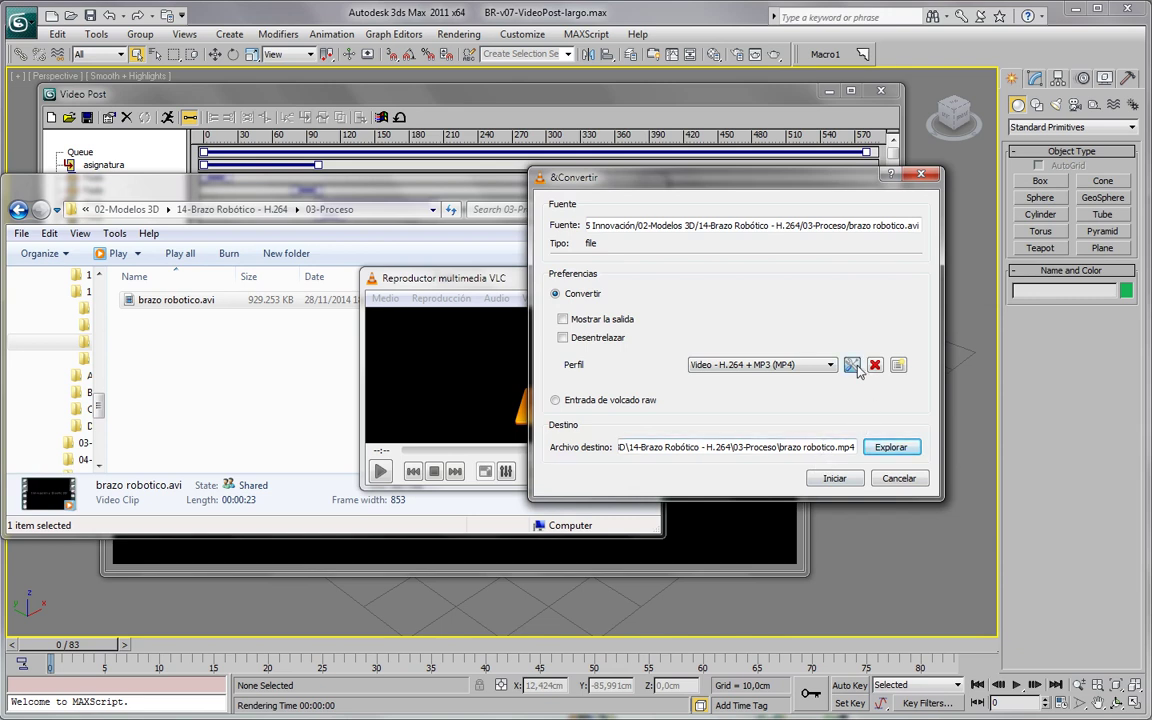
Review the H.264 + MP3 (MP4) profile's video, audio and MP4/MOV encapsulation settings, then save it.
left_click(855, 369)
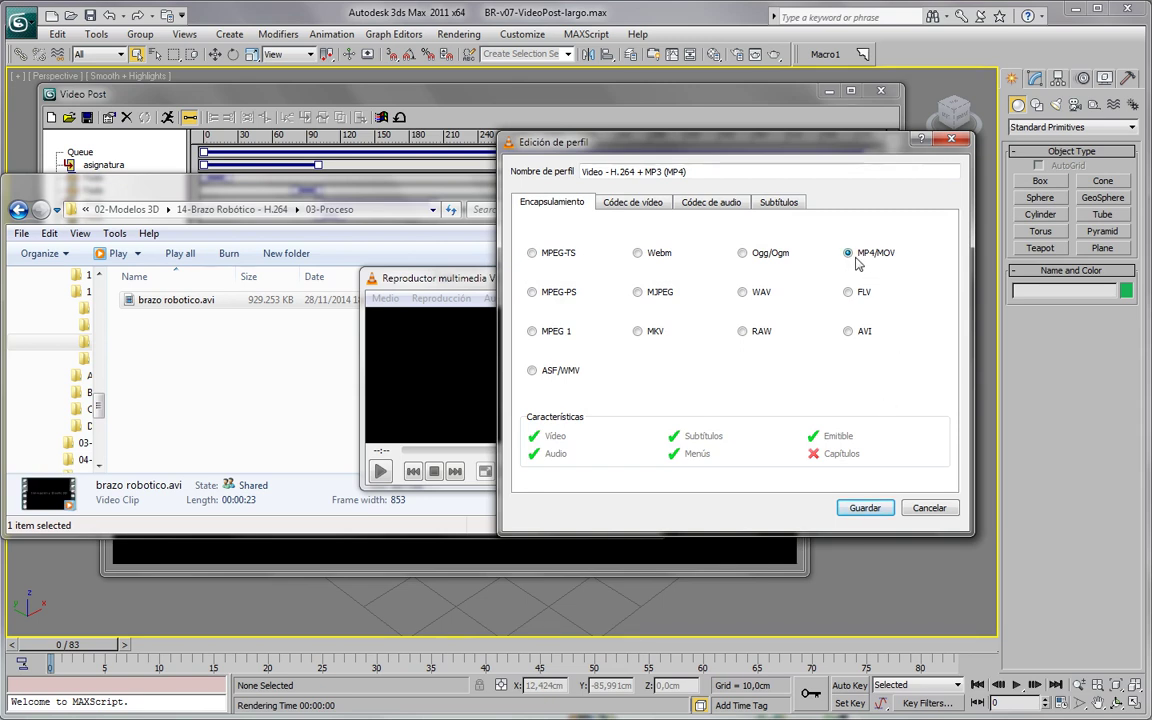
left_click(638, 202)
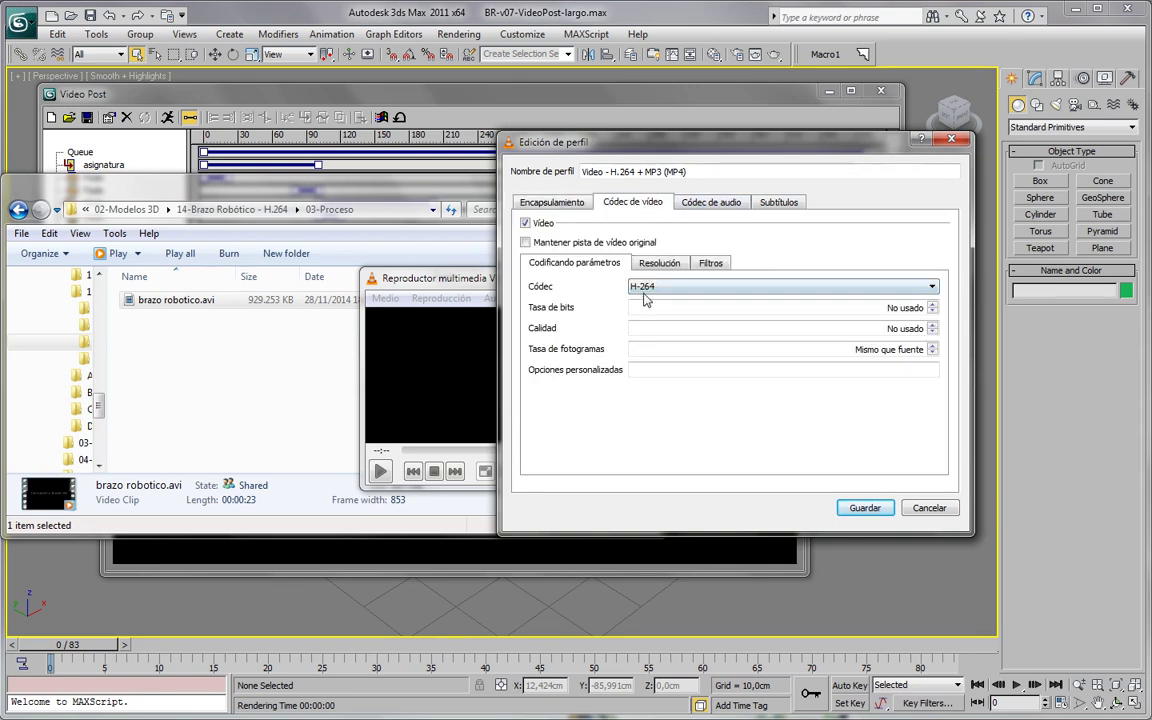
left_click(711, 204)
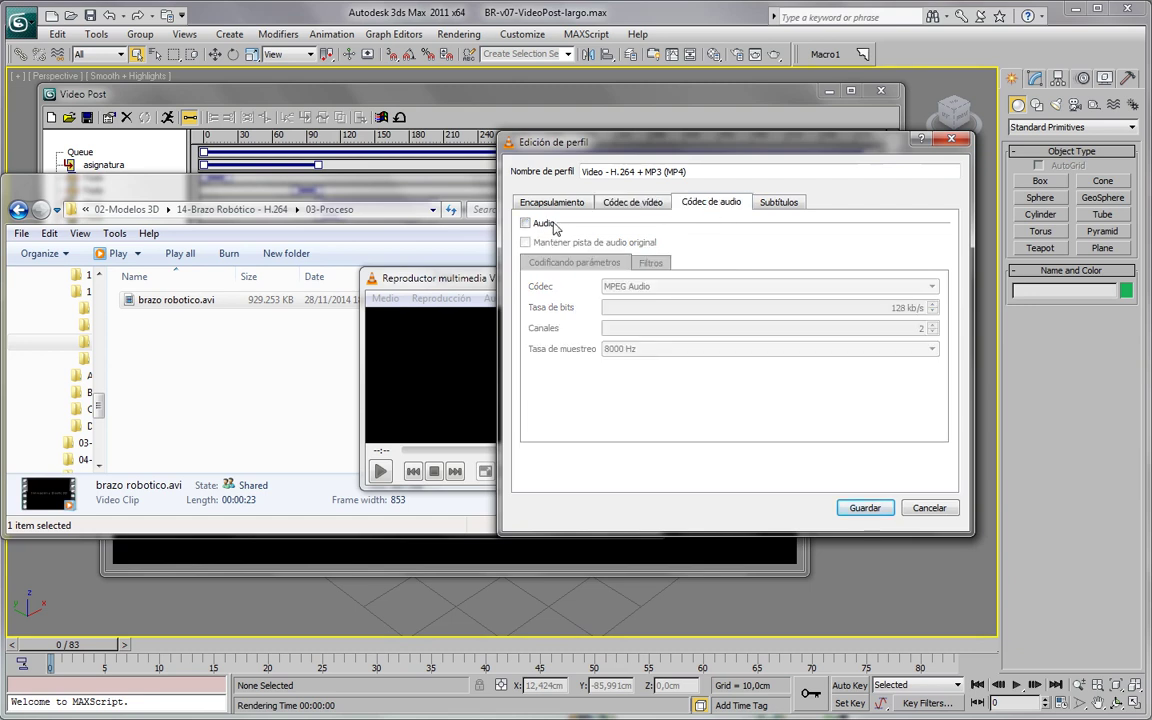
left_click(647, 200)
left_click(551, 202)
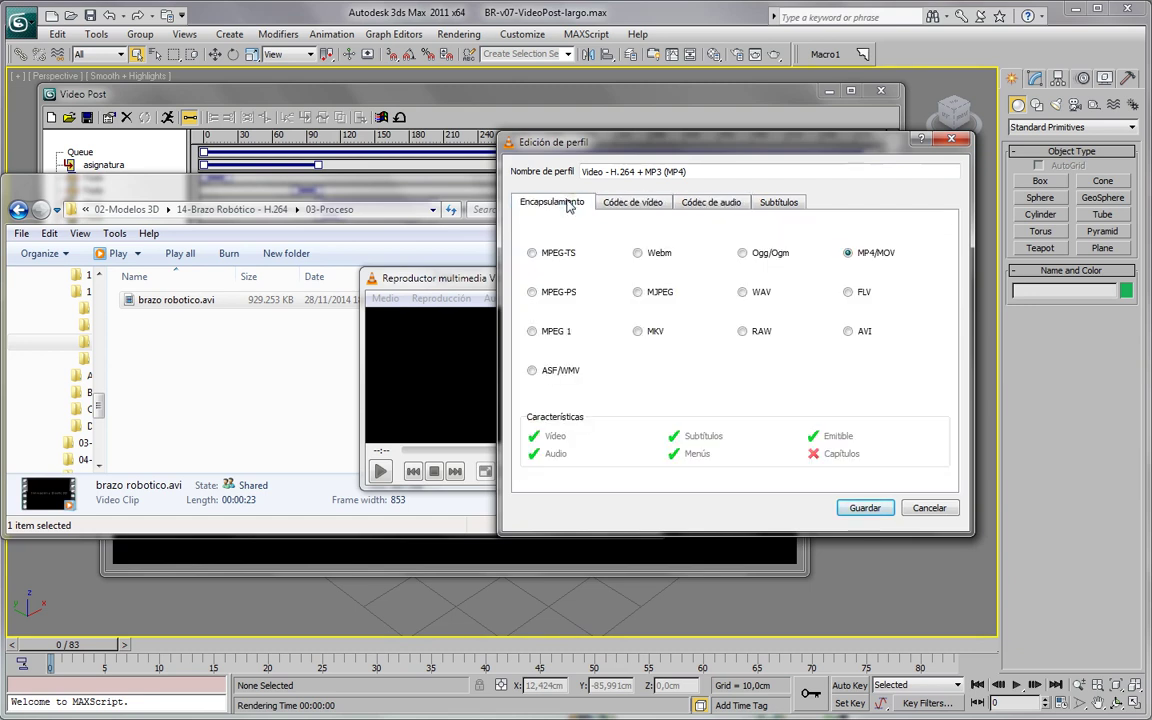
left_click(865, 508)
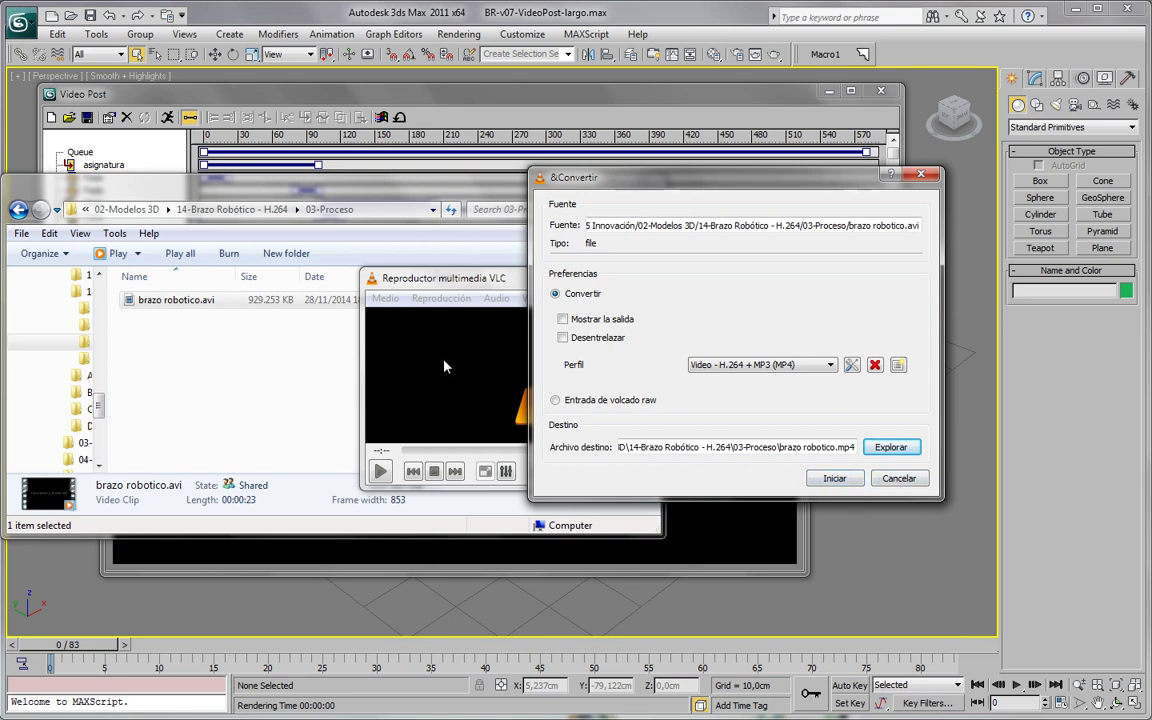
Cancel the VLC conversion and close VLC, Video Post and the rendered frame window.
left_click(898, 479)
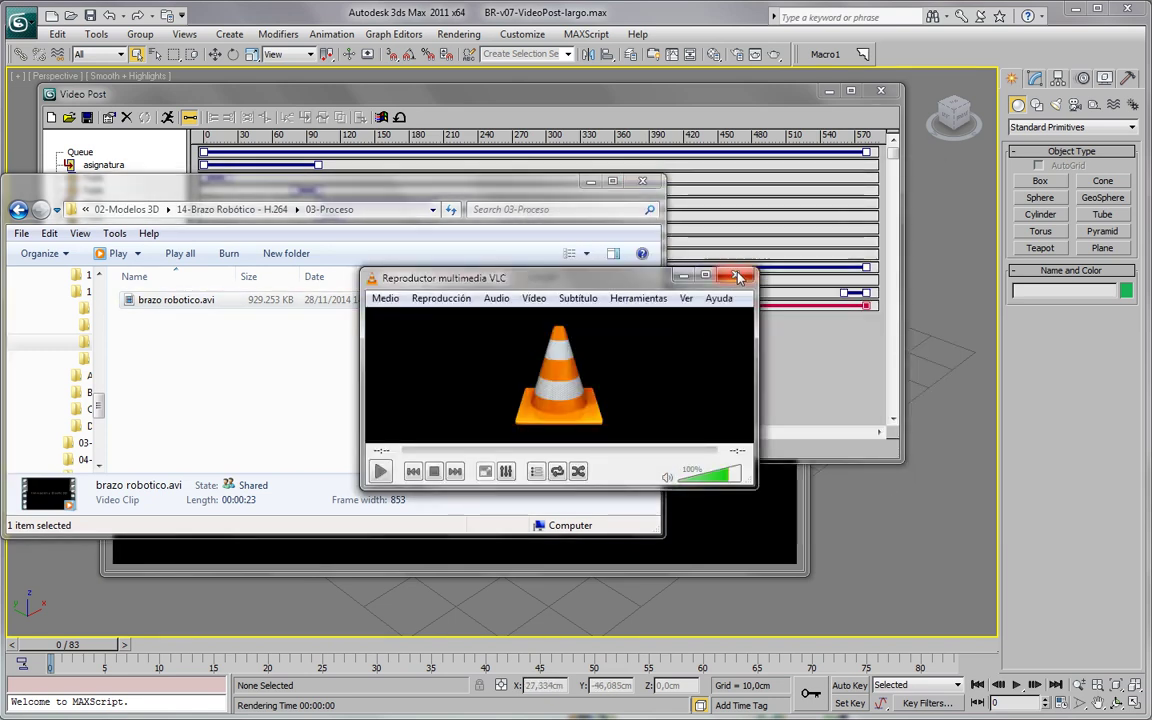
left_click(733, 275)
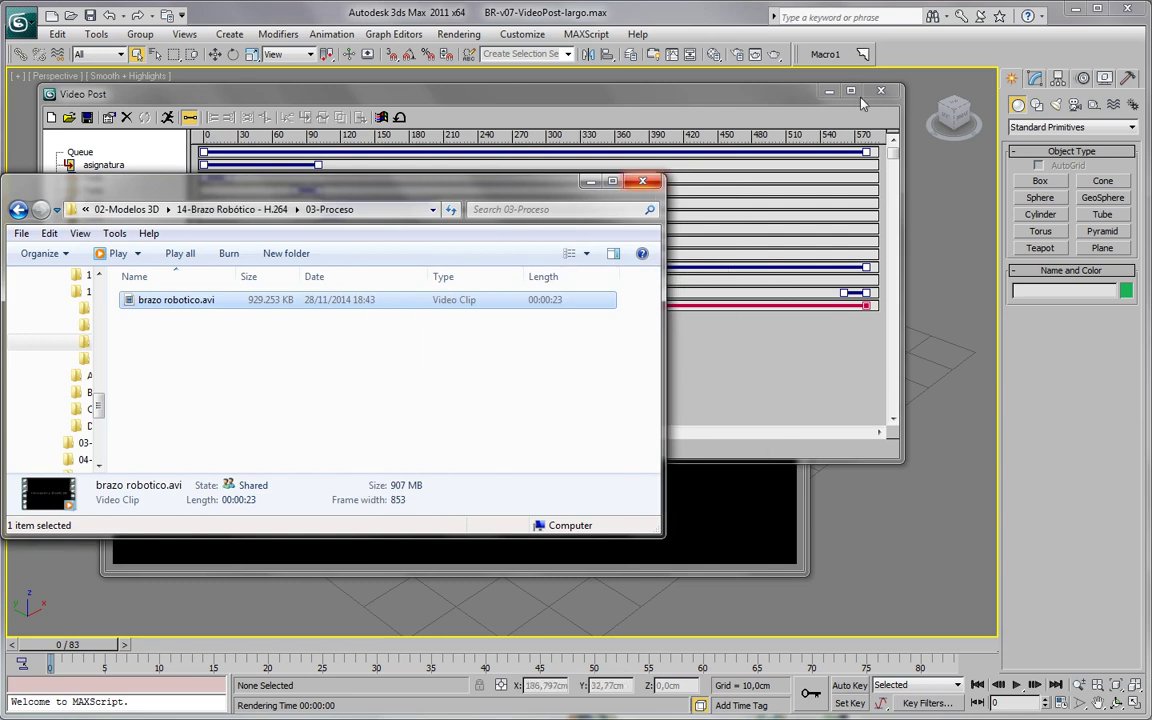
left_click(778, 93)
left_click(881, 91)
left_click(786, 130)
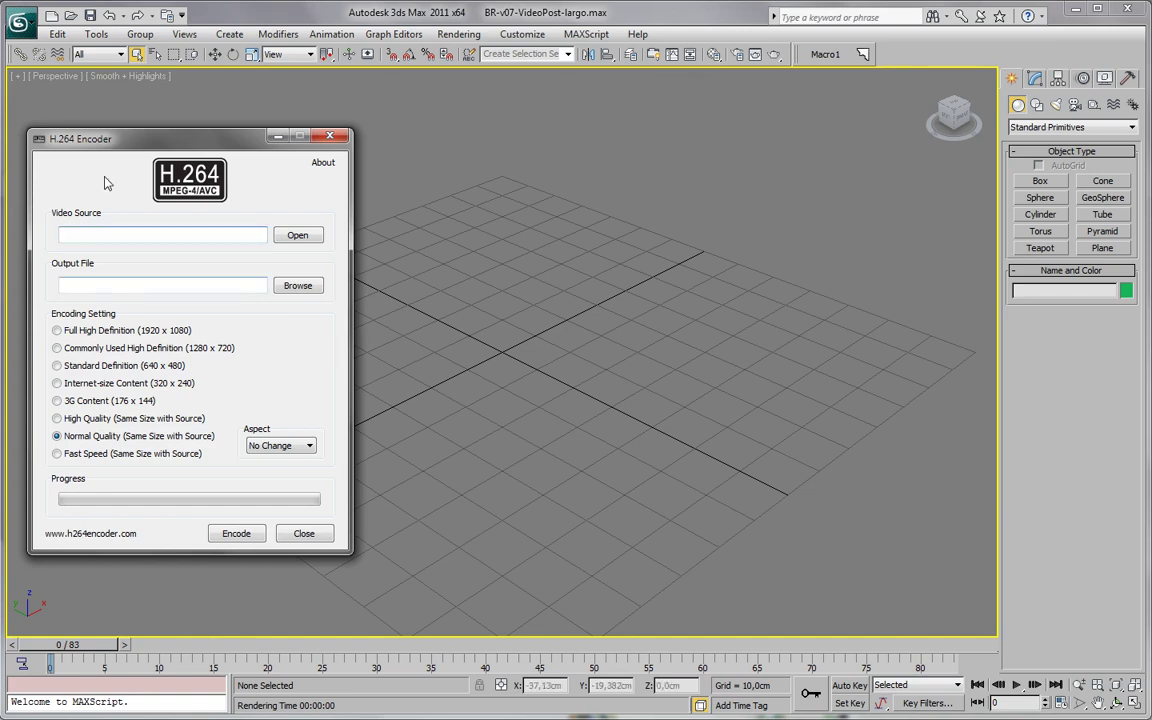
Load brazo robotico.avi as the H.264 Encoder source and check the brazo robotico.mp4 output path.
left_click_drag(132, 134, 139, 106)
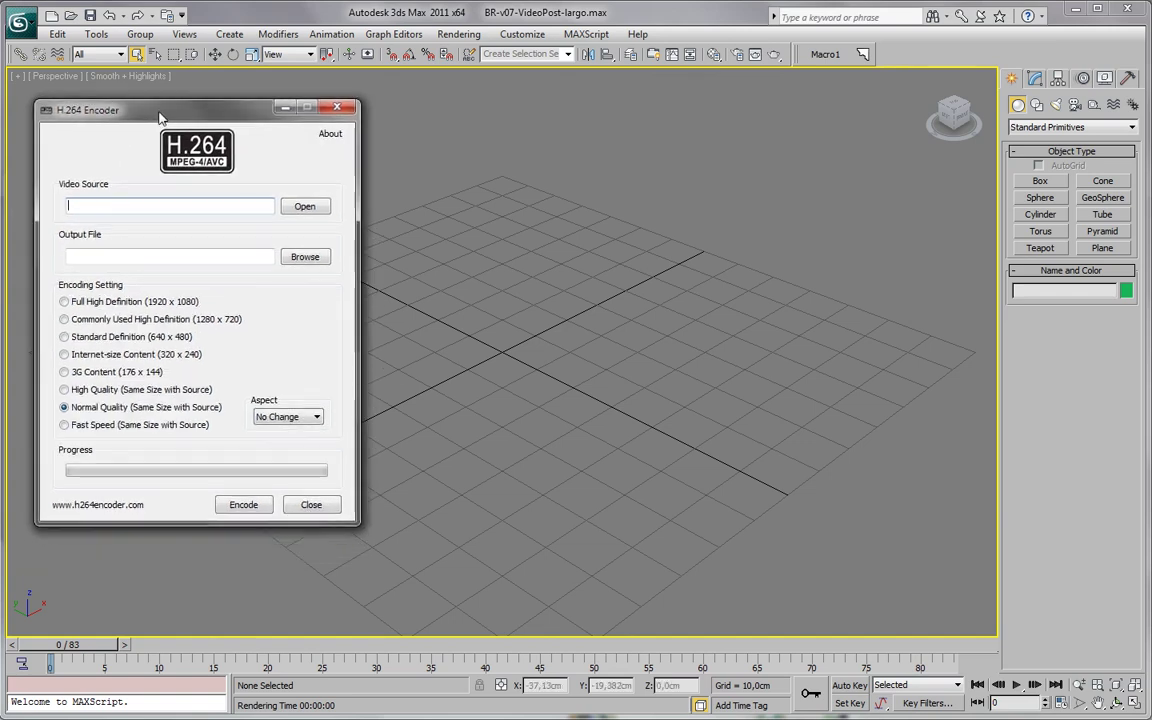
left_click(300, 208)
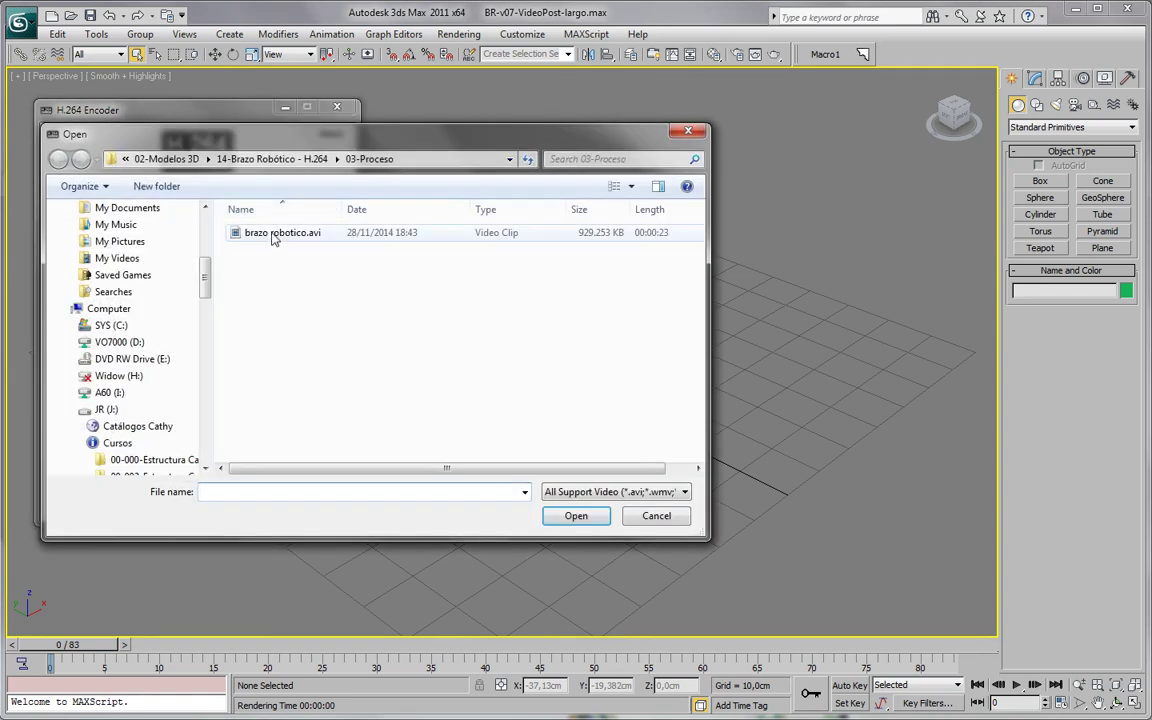
left_click(272, 235)
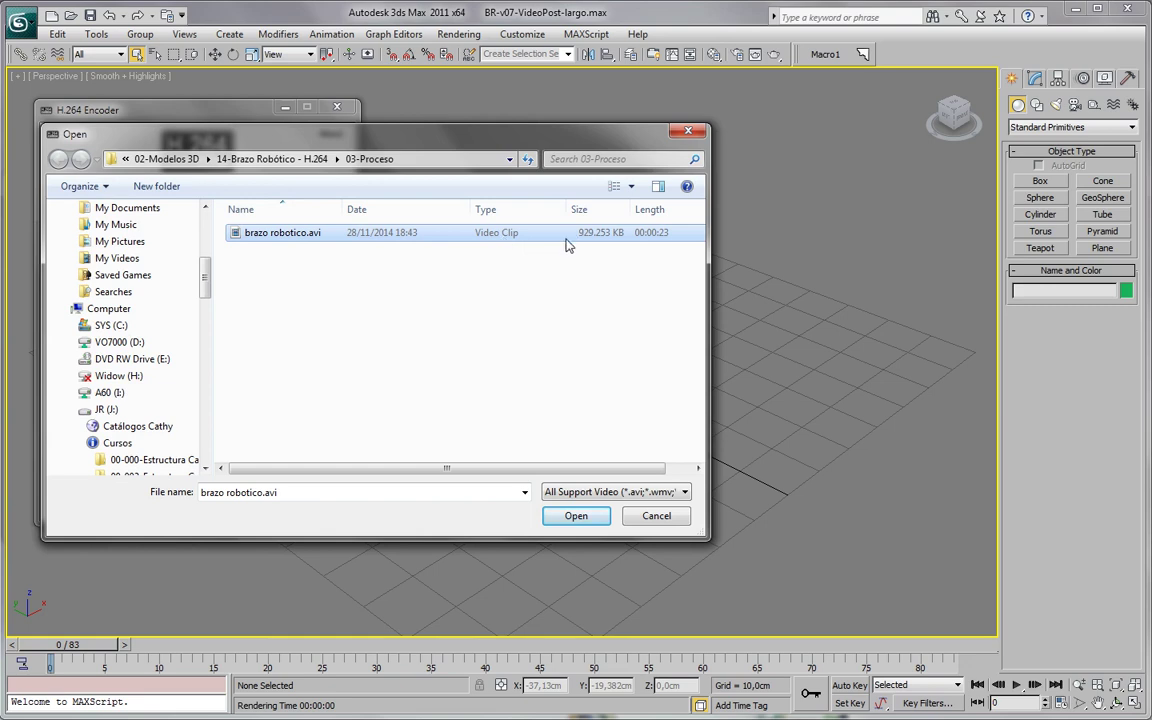
left_click(603, 518)
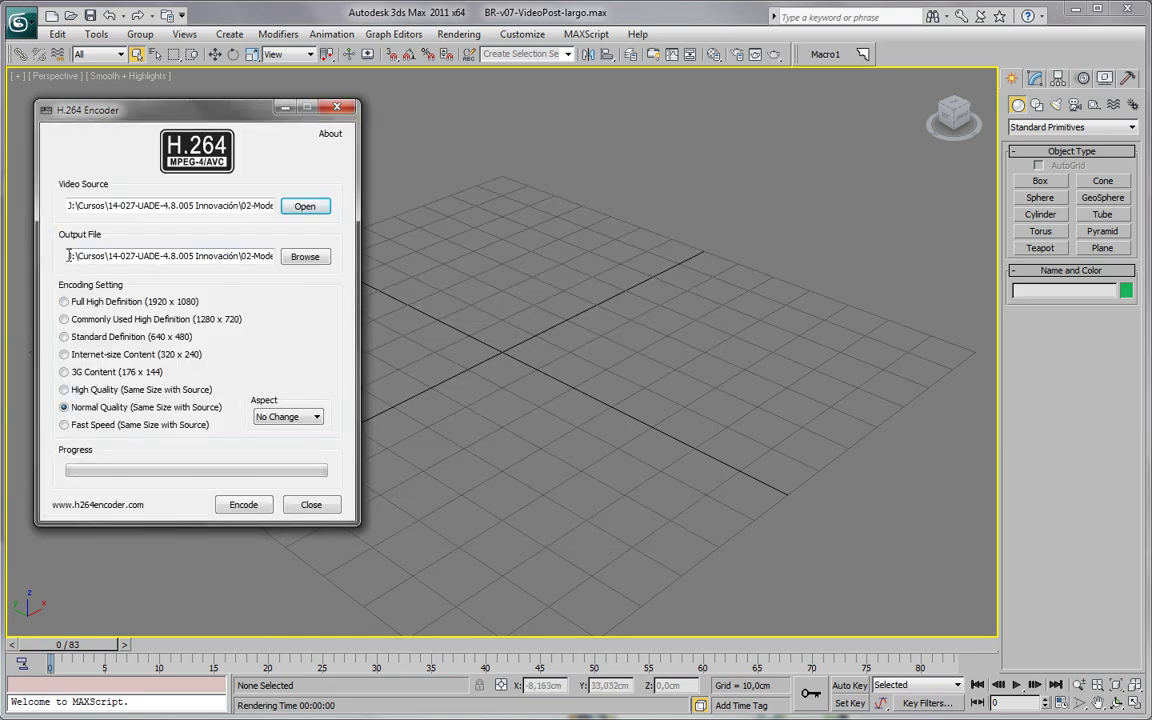
left_click_drag(68, 256, 325, 261)
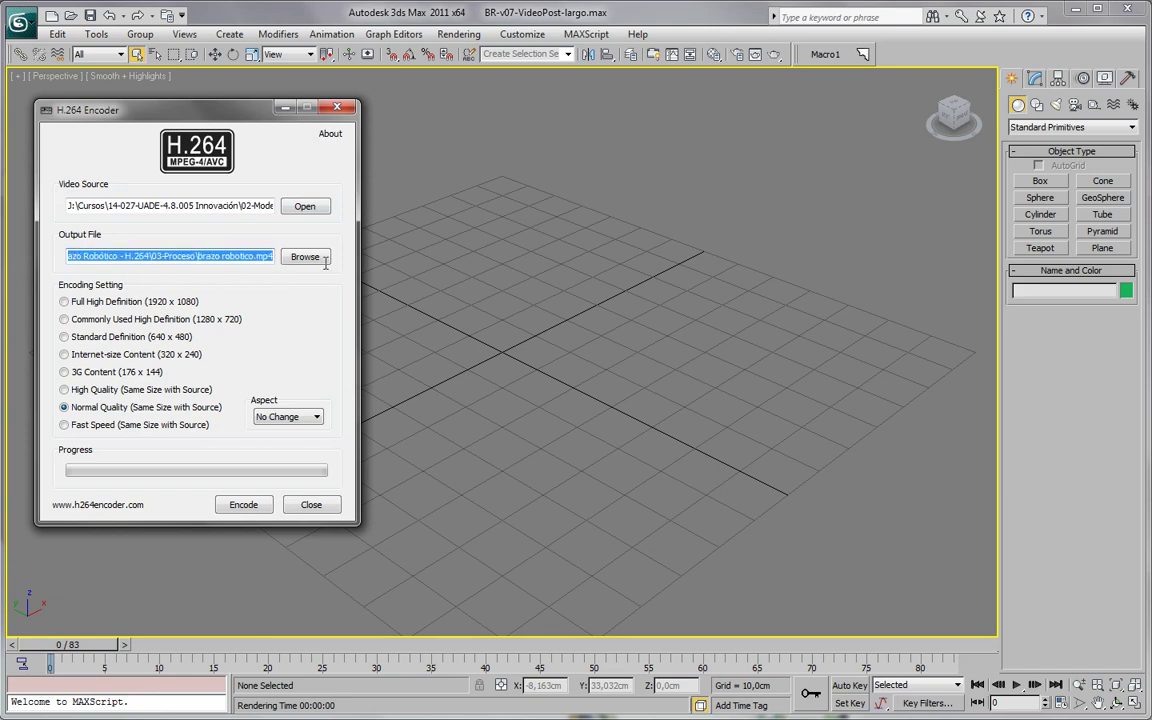
left_click(270, 256)
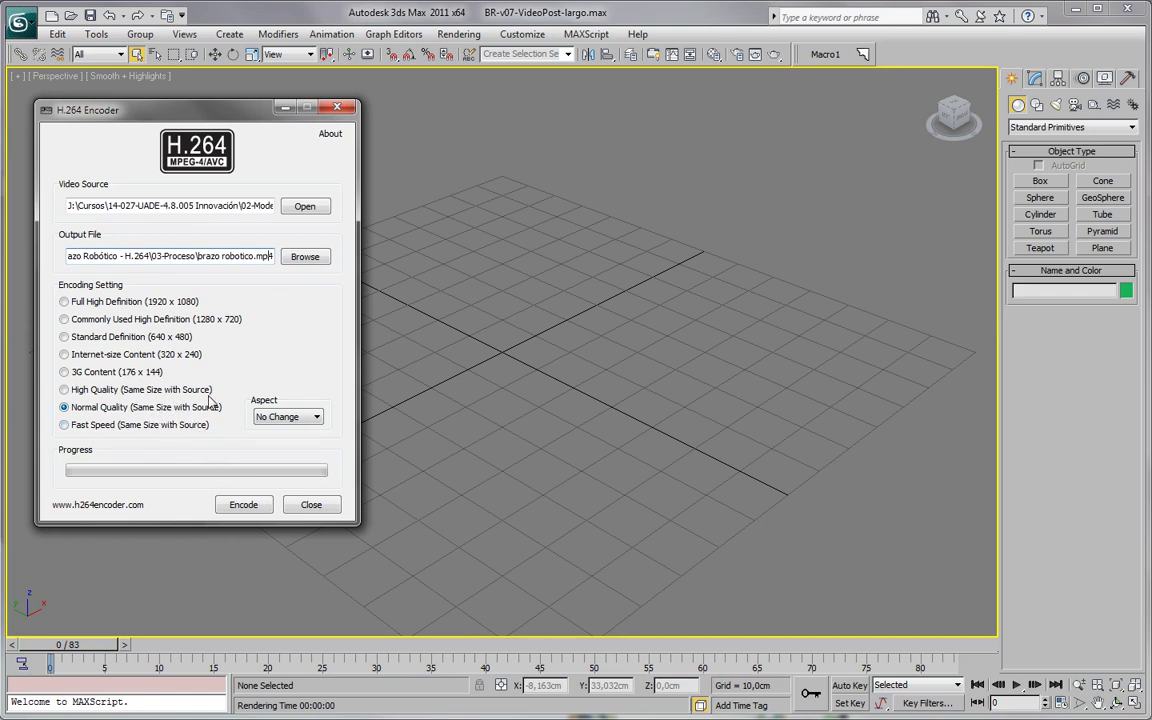
Encode the AVI into a 3.114 KB brazo robotico.mp4, acknowledge completion, and close the encoder.
left_click(252, 508)
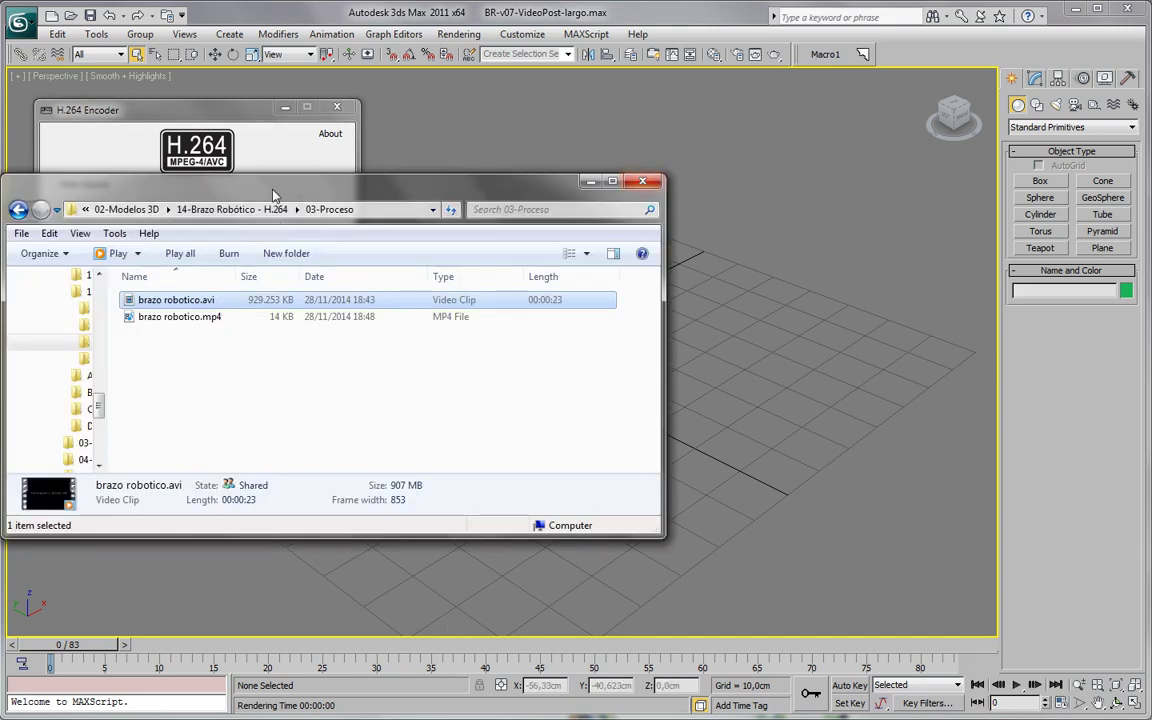
mouse_move(353, 197)
left_mouse_down()
mouse_move(503, 199)
mouse_move(735, 146)
left_mouse_up()
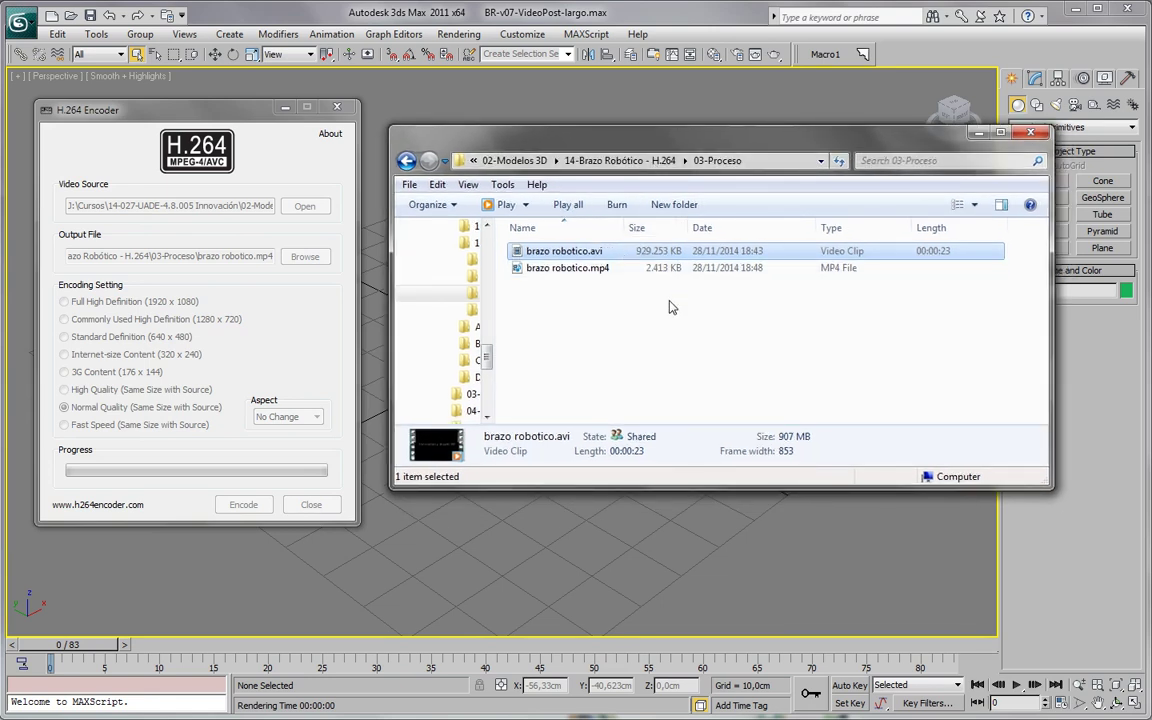
left_click(662, 330)
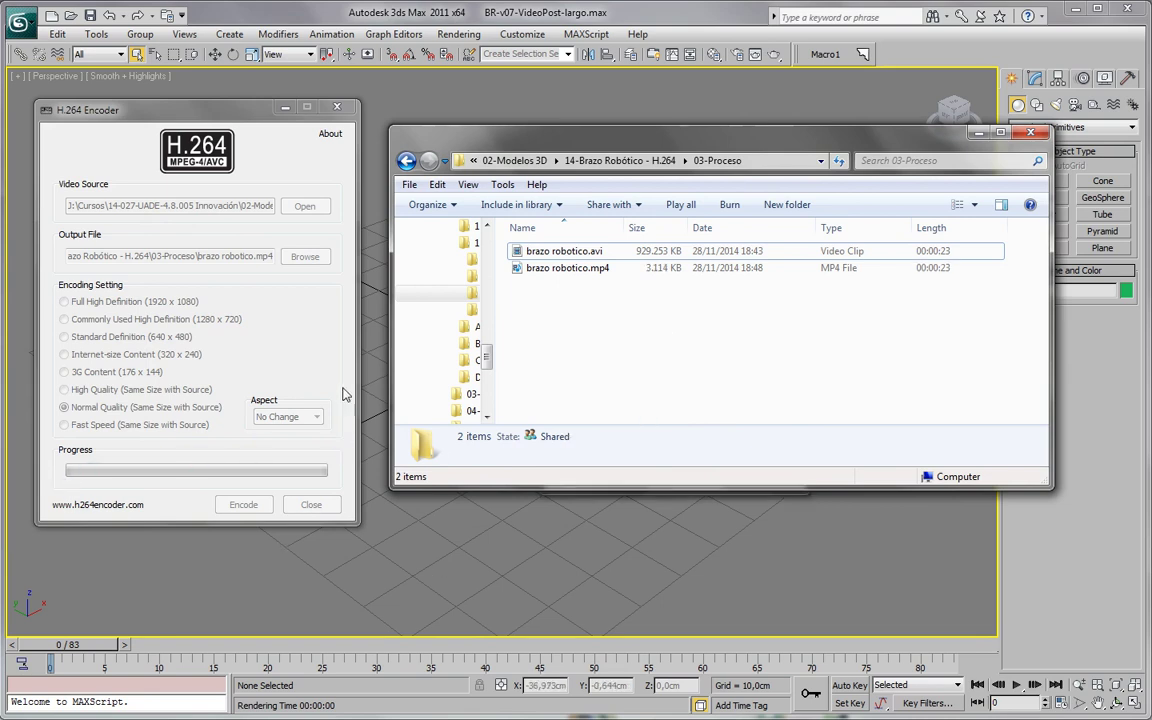
left_click_drag(655, 371, 627, 458)
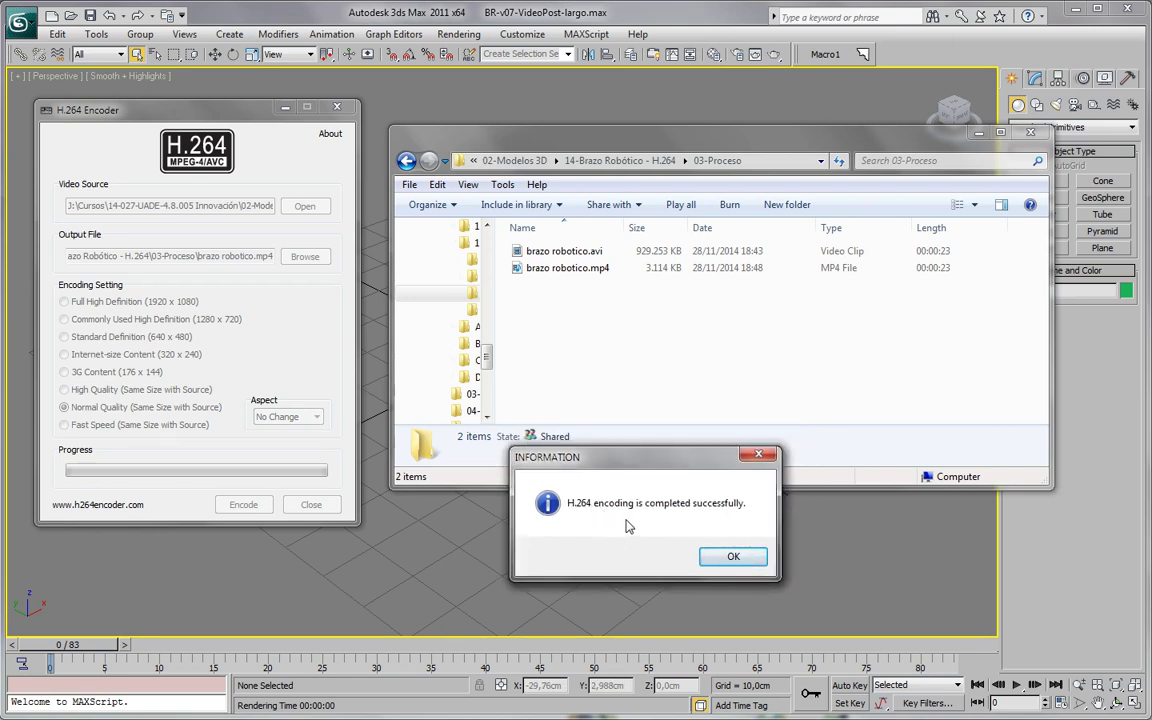
left_click(730, 558)
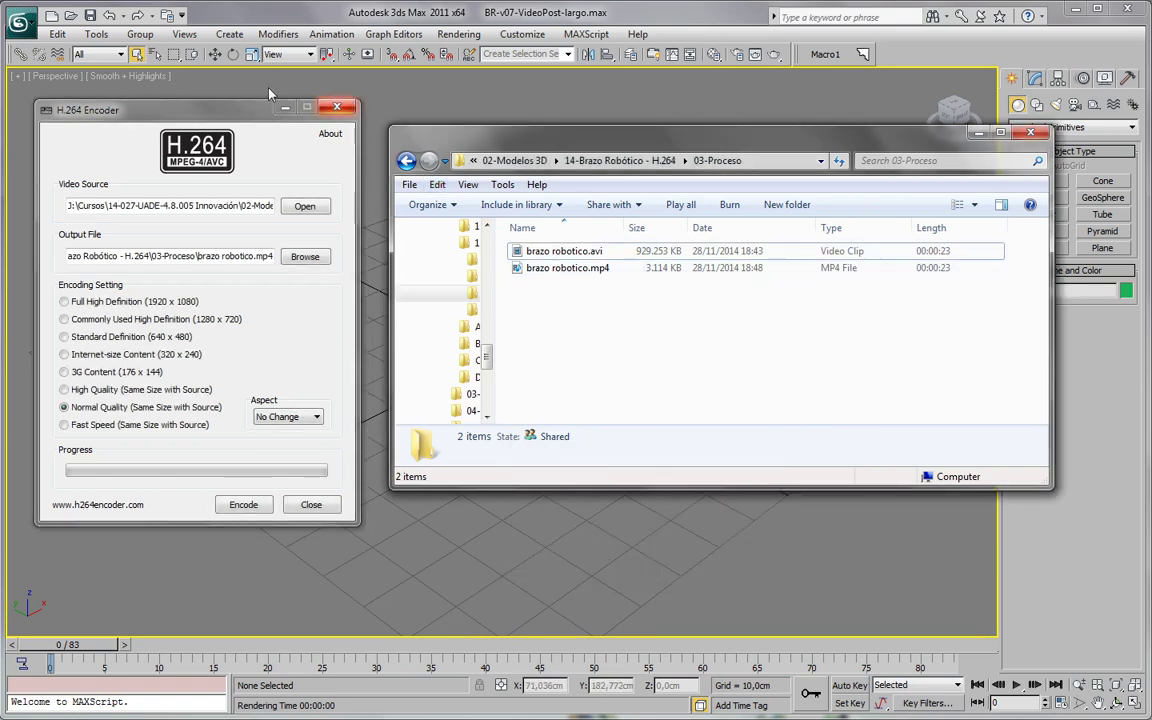
left_click(336, 106)
Play brazo robotico.mp4 in VLC and arrange the VLC and Explorer windows side by side.
left_click(566, 270)
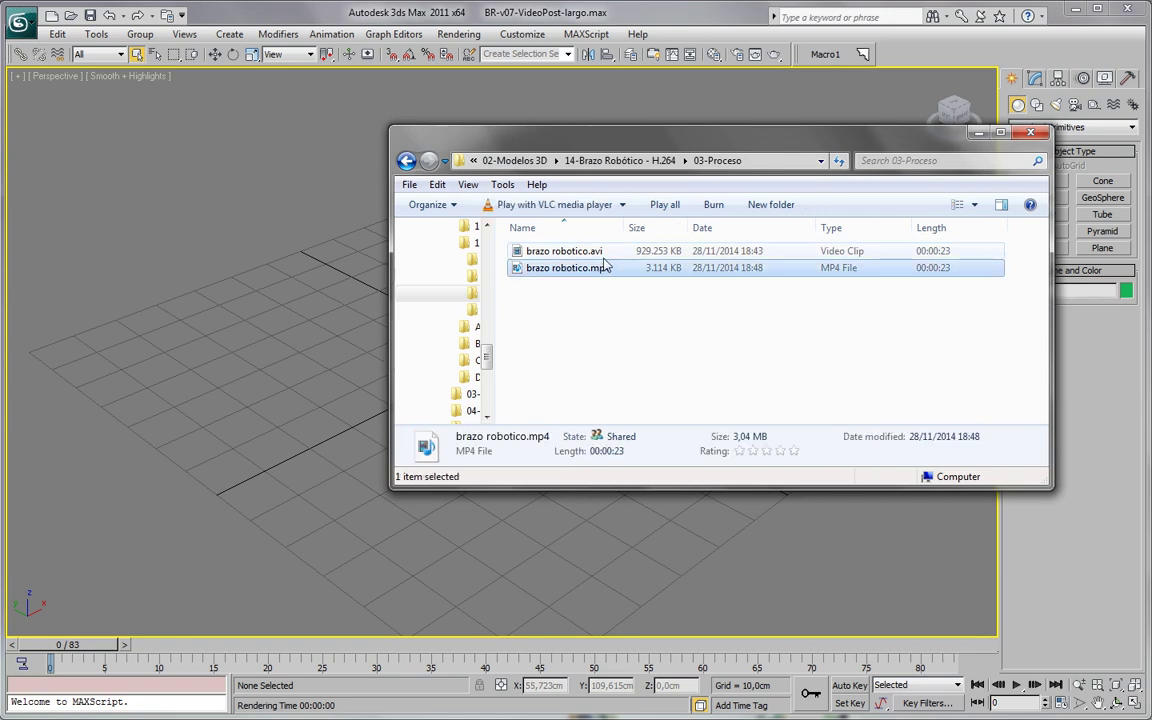
double_click(604, 266)
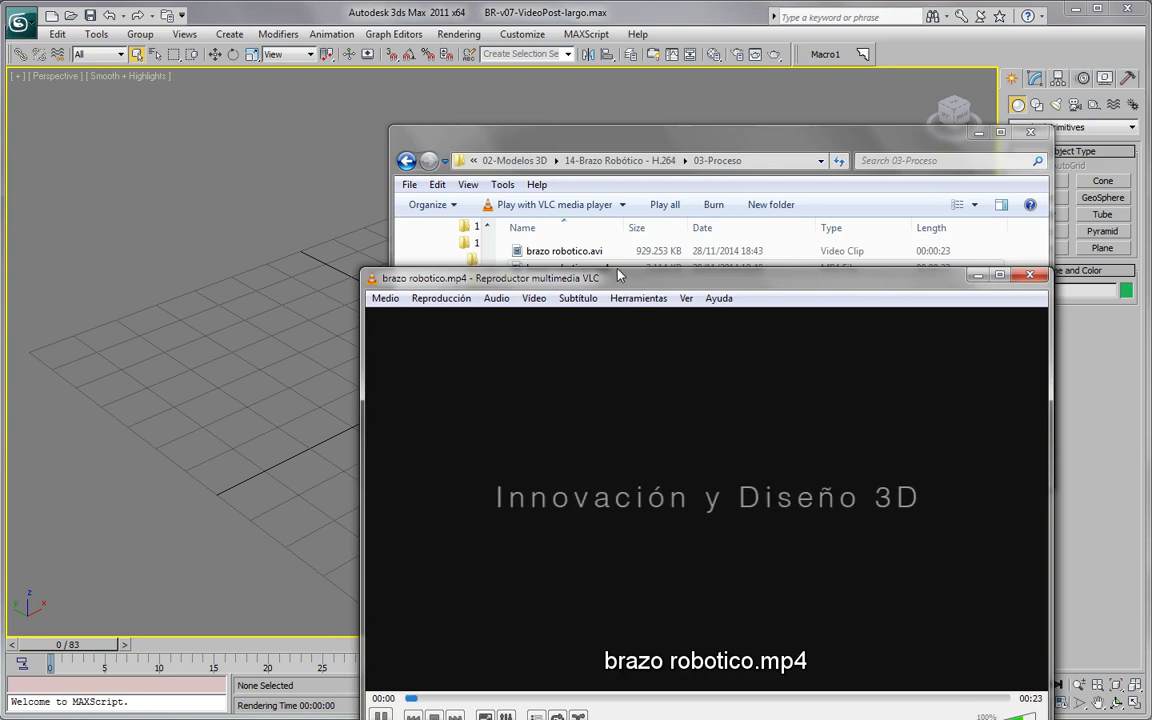
left_click_drag(588, 343, 383, 103)
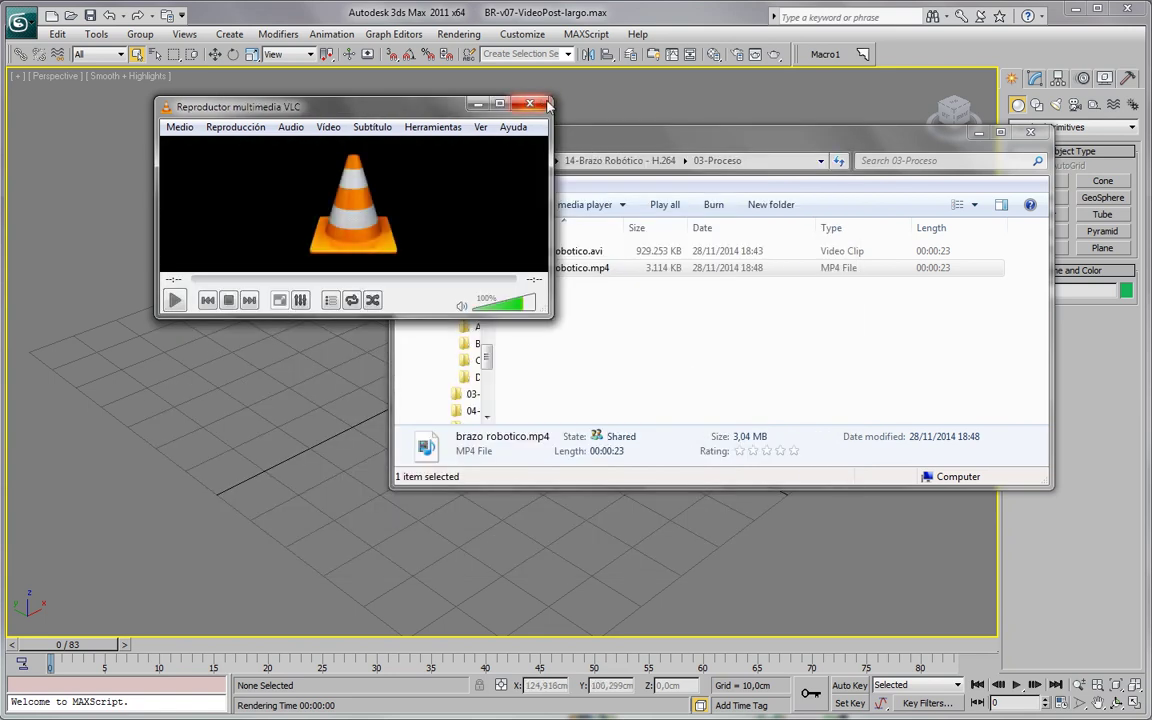
mouse_move(570, 130)
left_mouse_down()
mouse_move(635, 310)
mouse_move(661, 273)
left_mouse_up()
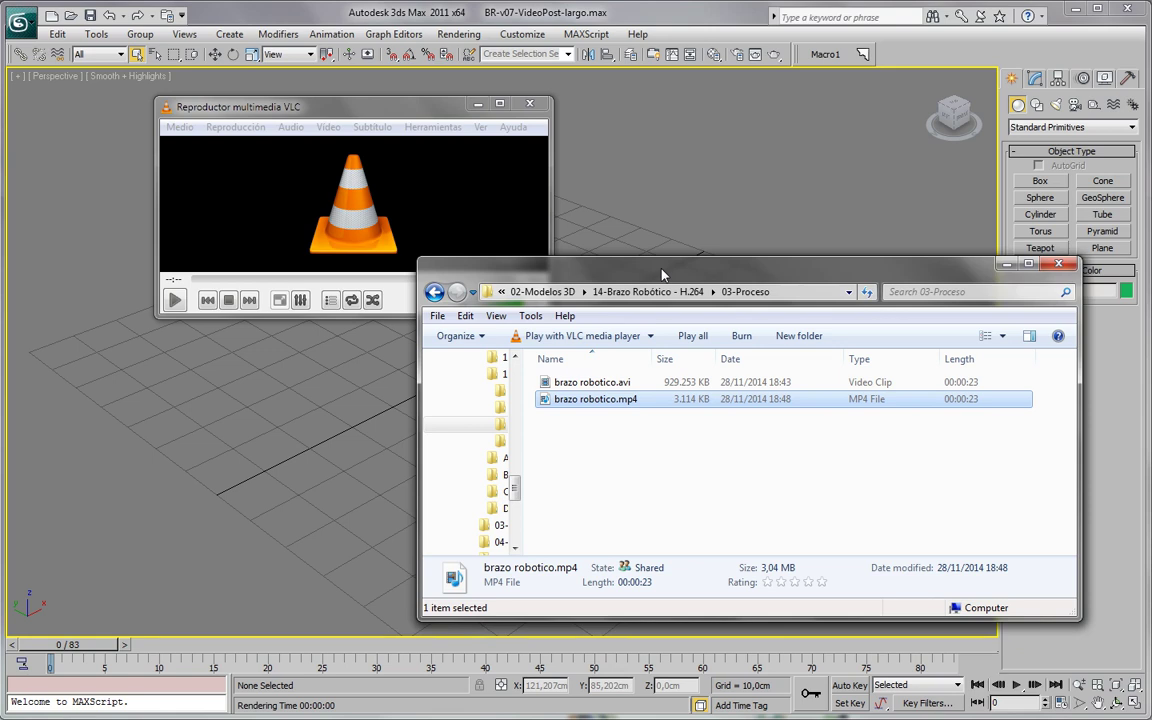
left_click(679, 453)
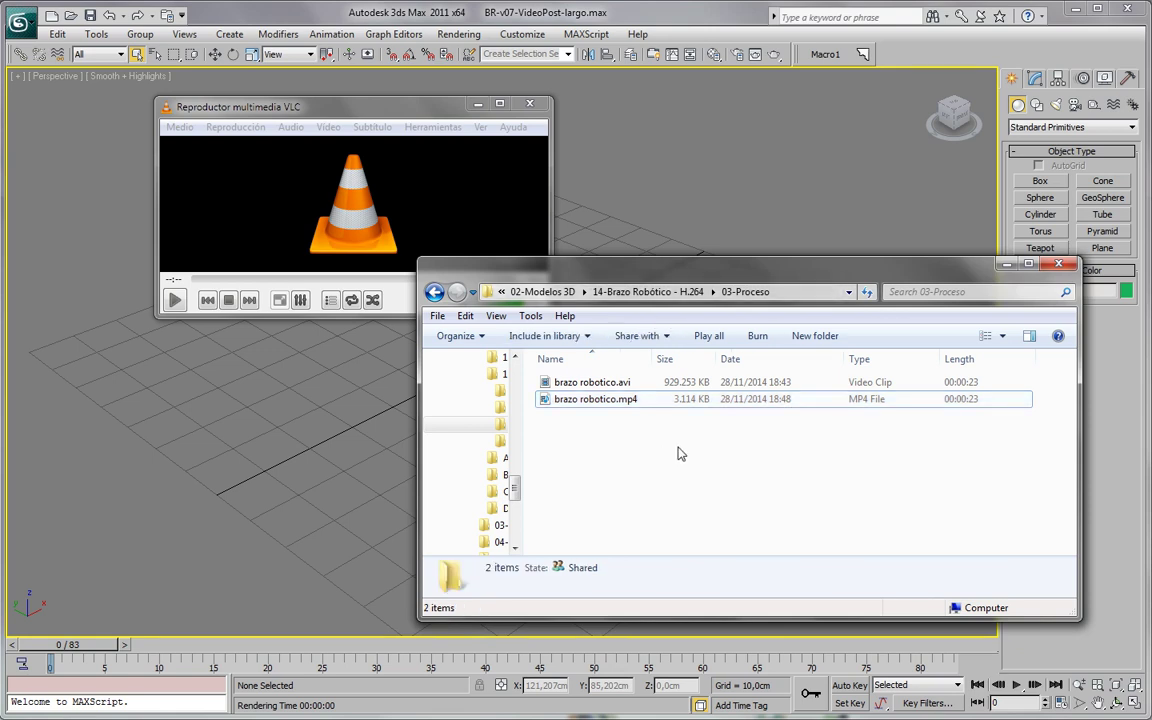